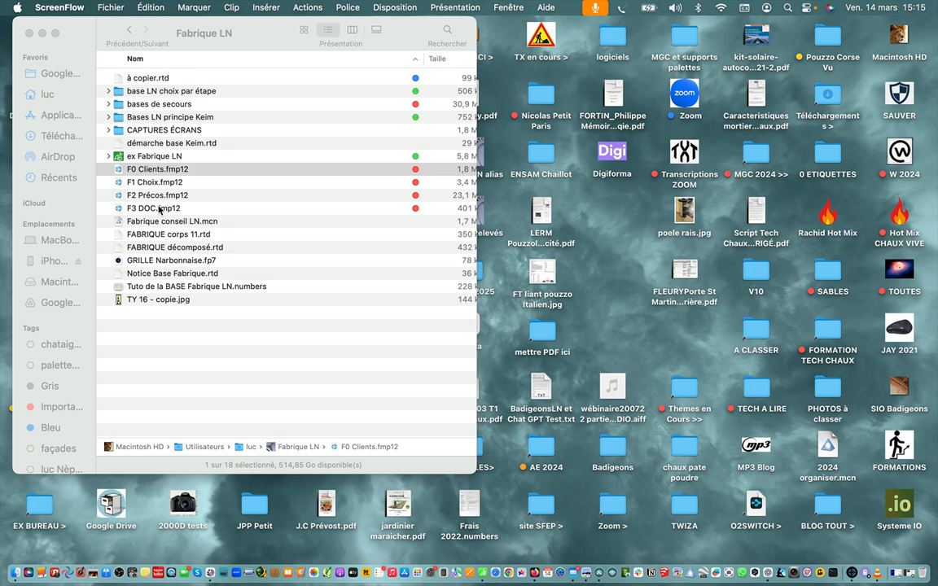
Open the F0 Clients.fmp12 database and change the last listed client's name to "TEST 2025 03" in its address form
{"action": "double_click", "coordinate": [153, 170]}
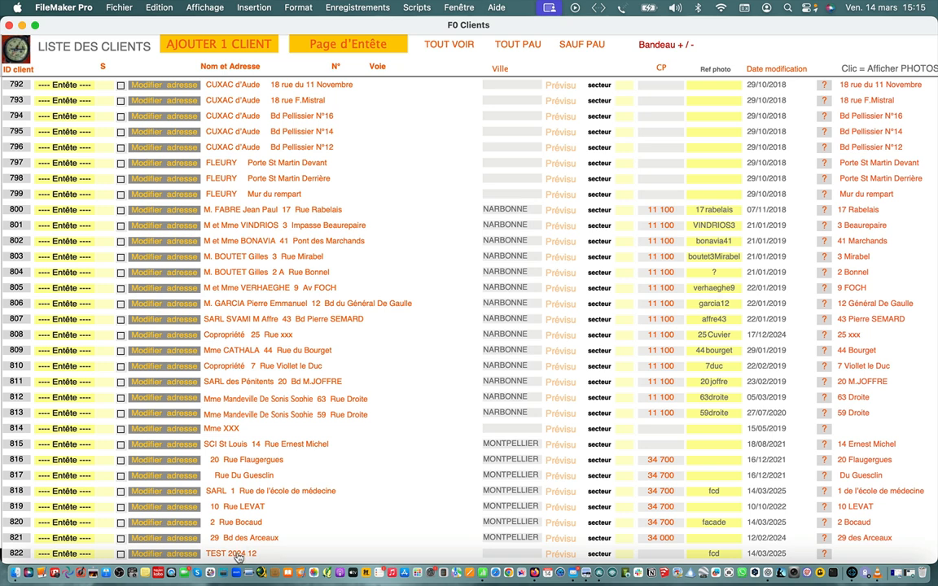
{"action": "left_click", "coordinate": [179, 555]}
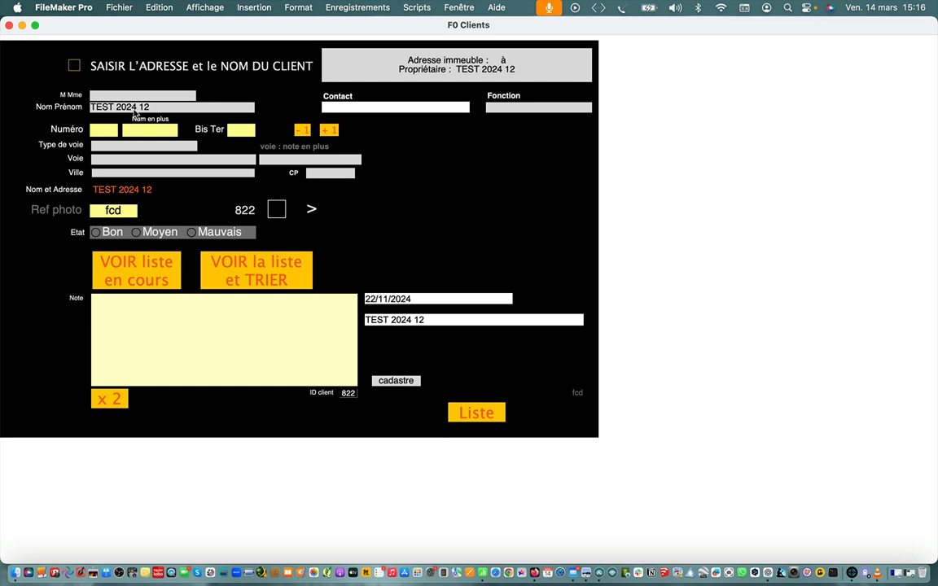
{"action": "left_click", "coordinate": [154, 107]}
{"action": "double_click", "coordinate": [155, 107]}
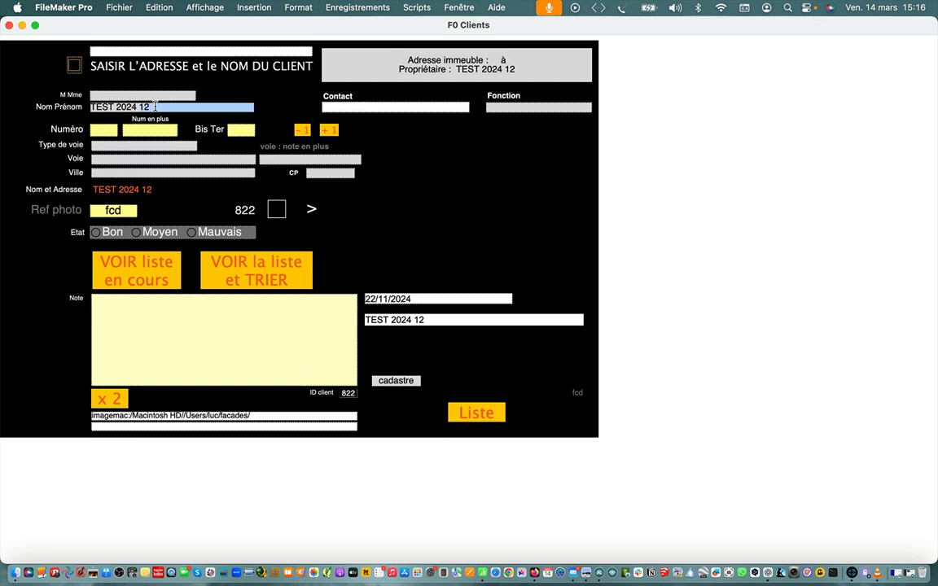
{"action": "key", "text": "BackSpace"}
{"action": "key", "text": "BackSpace"}
{"action": "key", "text": "BackSpace"}
{"action": "key", "text": "BackSpace"}
{"action": "key", "text": "BackSpace"}
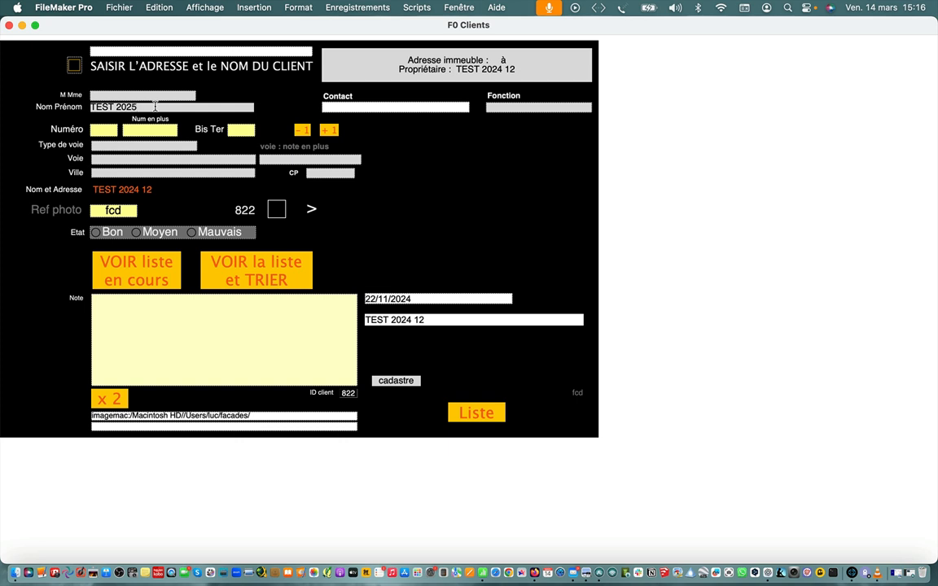
Fill in the client's house number and street name, with "Rue de" as the street type
{"action": "left_click", "coordinate": [110, 131]}
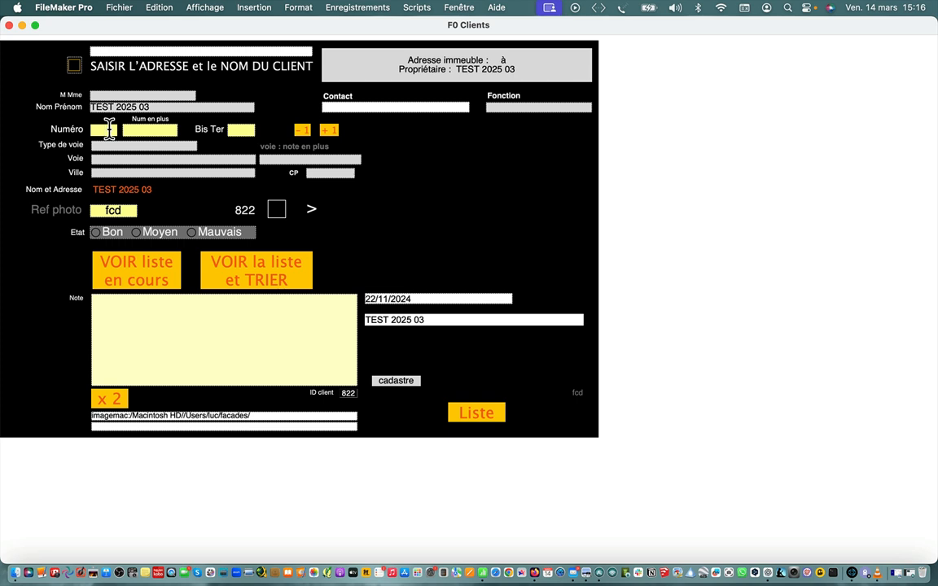
{"action": "type", "text": "12"}
{"action": "left_click", "coordinate": [122, 145]}
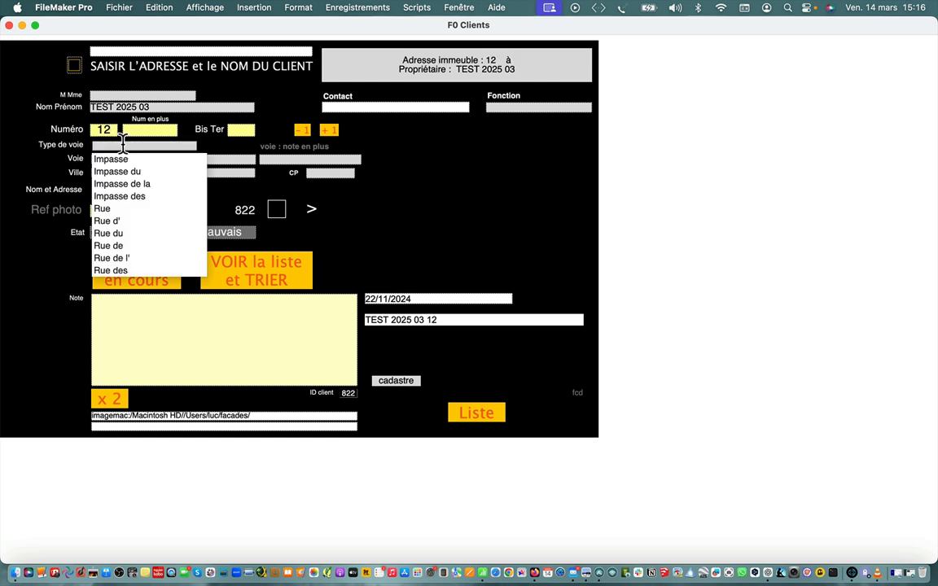
{"action": "left_click", "coordinate": [109, 234]}
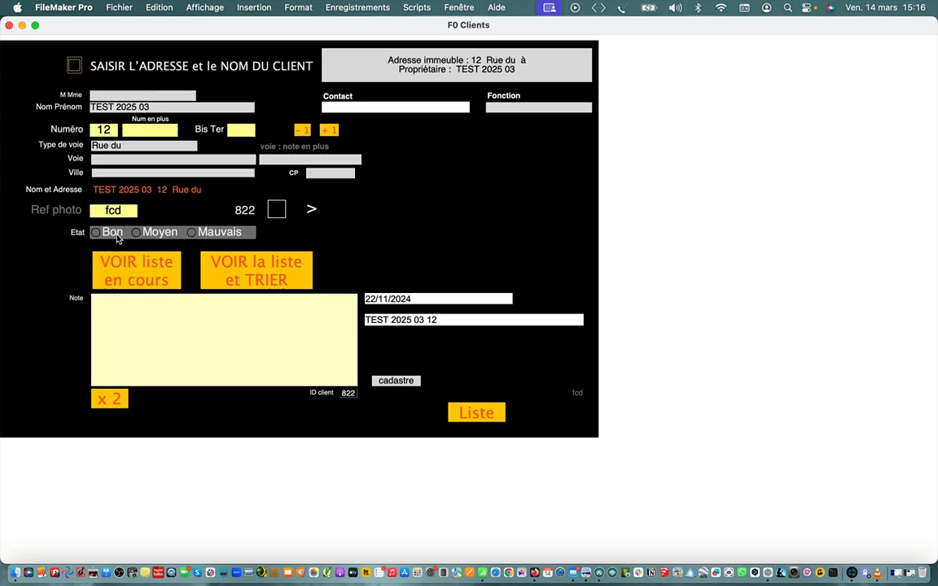
{"action": "left_click", "coordinate": [118, 160]}
{"action": "type", "text": "Metz"}
{"action": "left_click", "coordinate": [126, 146]}
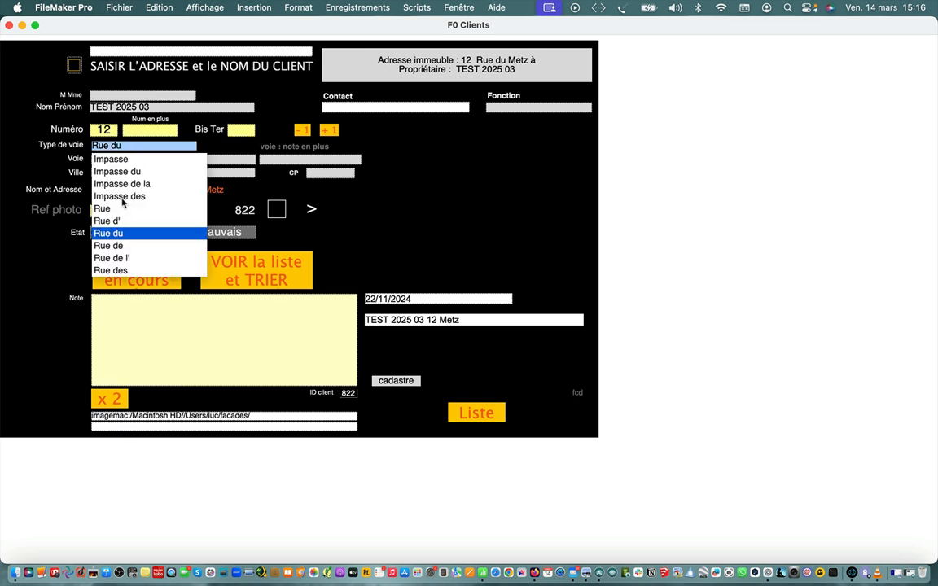
{"action": "left_click", "coordinate": [127, 247]}
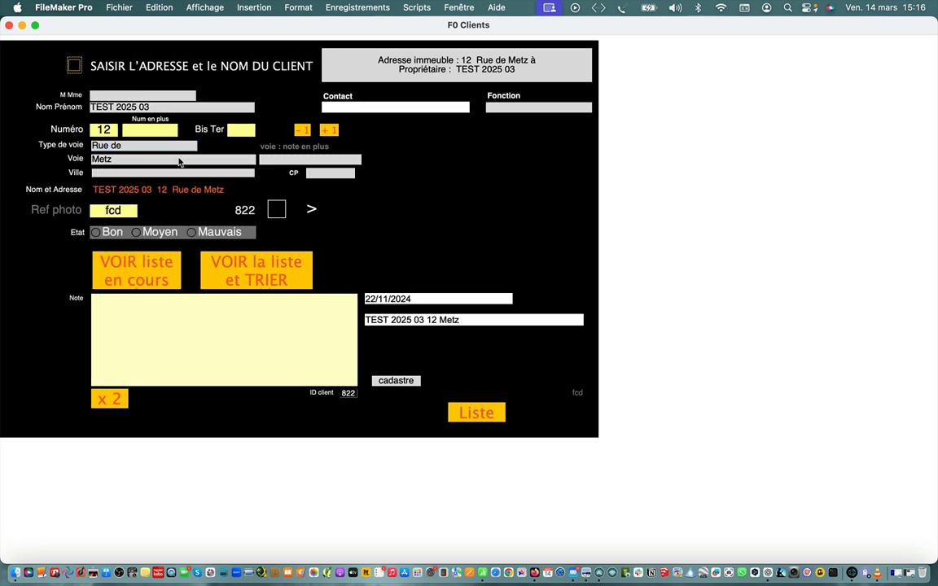
Set the client's city to LODEVE and return to the client list
{"action": "left_click", "coordinate": [146, 174]}
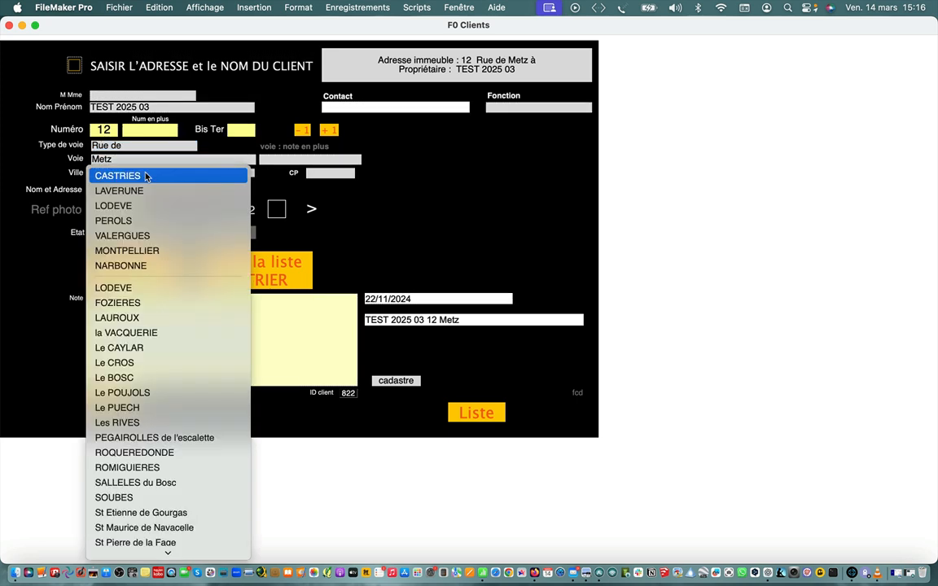
{"action": "left_click", "coordinate": [173, 287]}
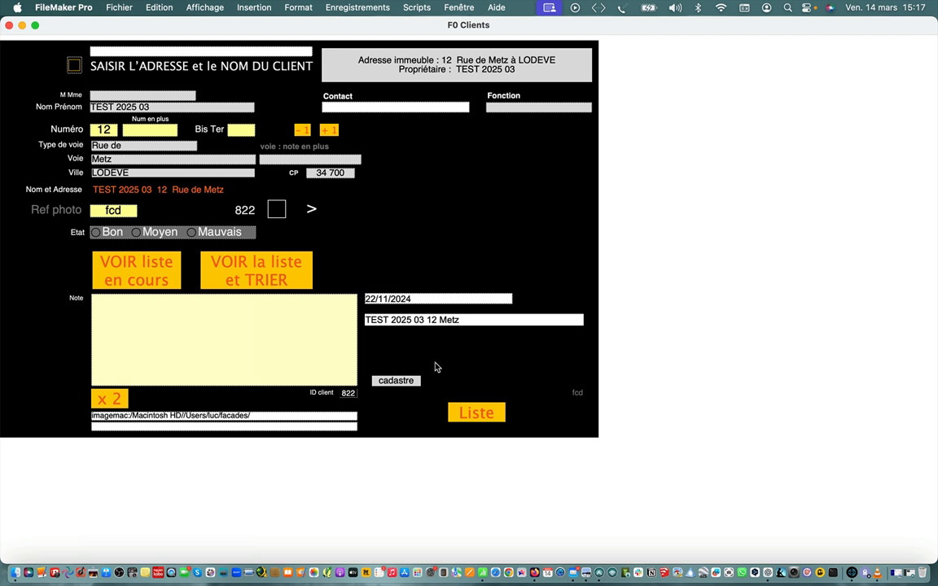
{"action": "left_click", "coordinate": [469, 411]}
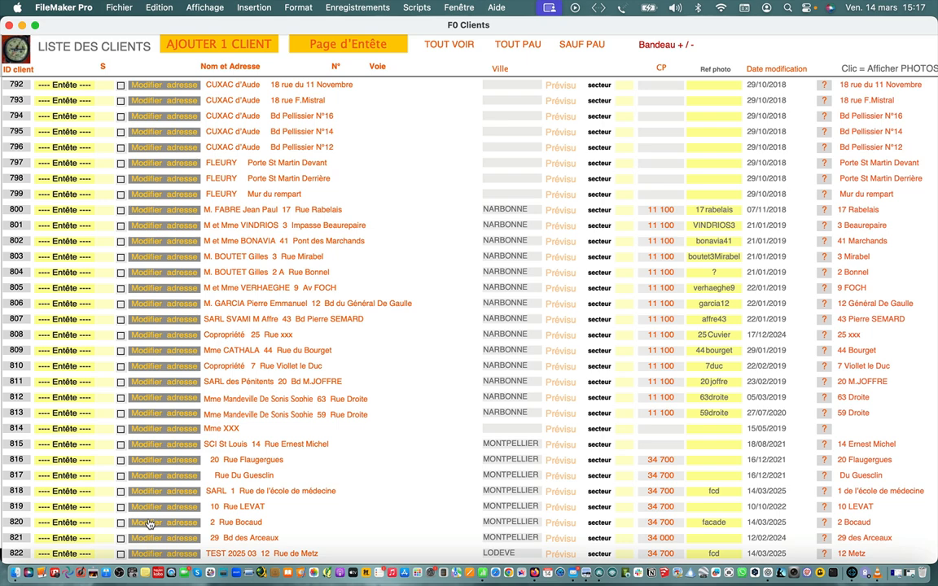
View the header page of the TEST 2025 03 client and go back to the client list
{"action": "left_click", "coordinate": [76, 555]}
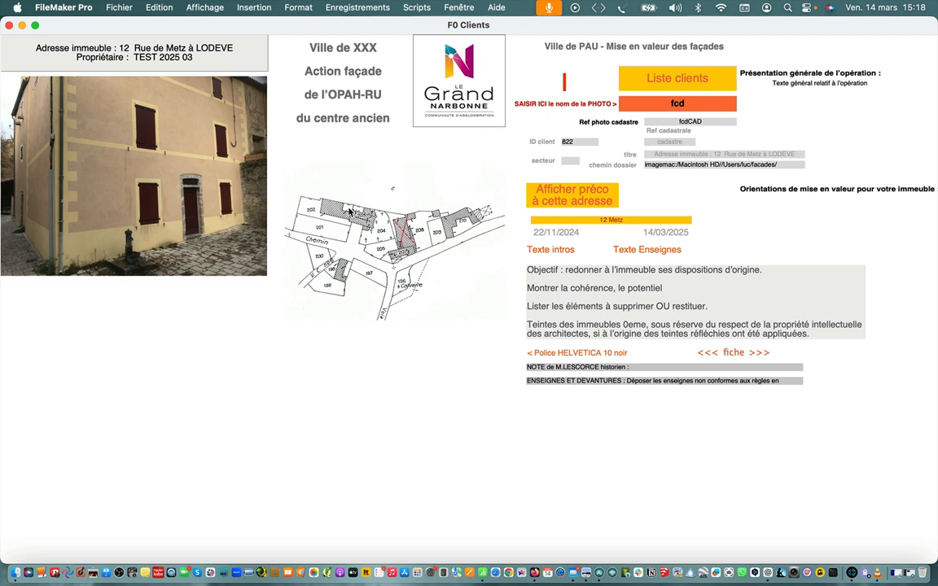
{"action": "left_click", "coordinate": [682, 78]}
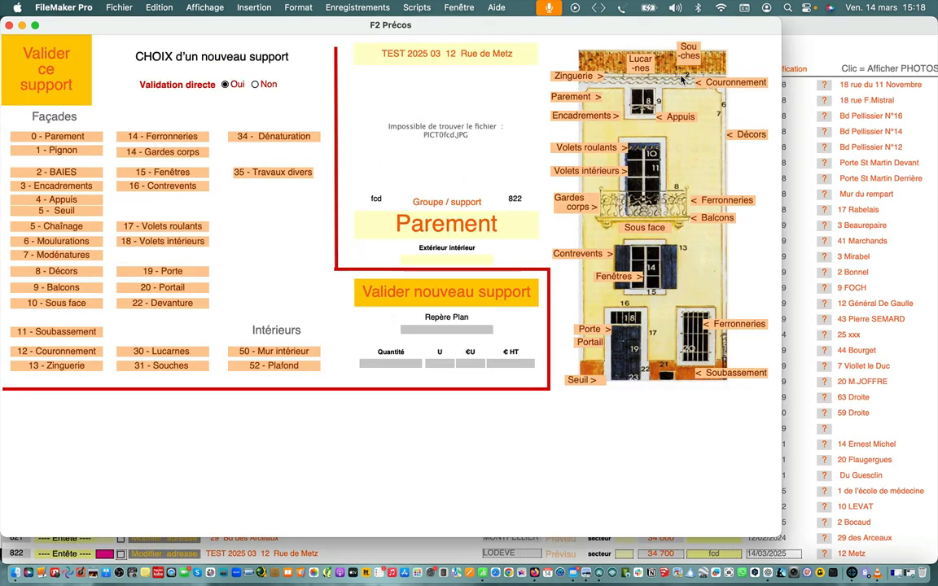
{"action": "left_click", "coordinate": [816, 22]}
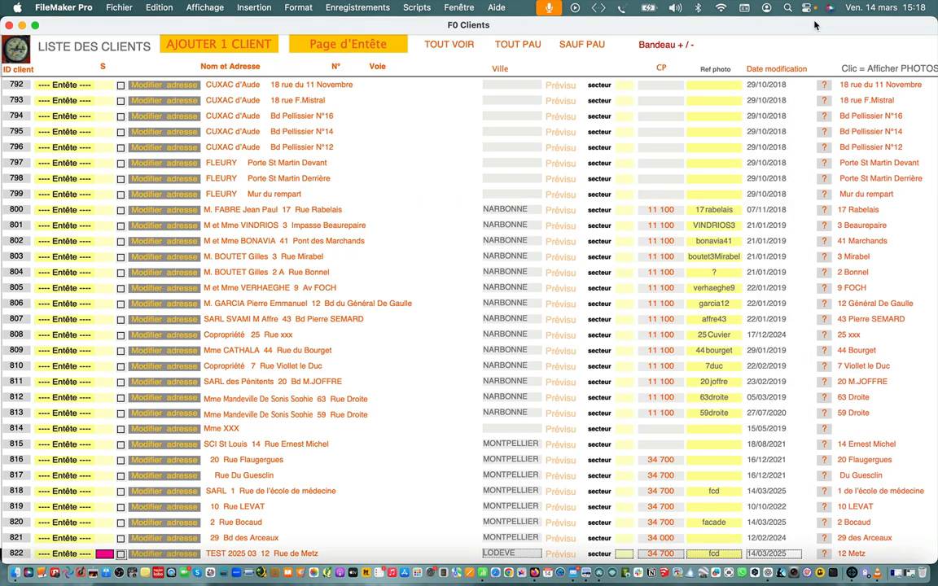
Open the TEST 2025 03 client's préco and start a new support, dismissing the stray DeepL window
{"action": "left_click", "coordinate": [231, 556]}
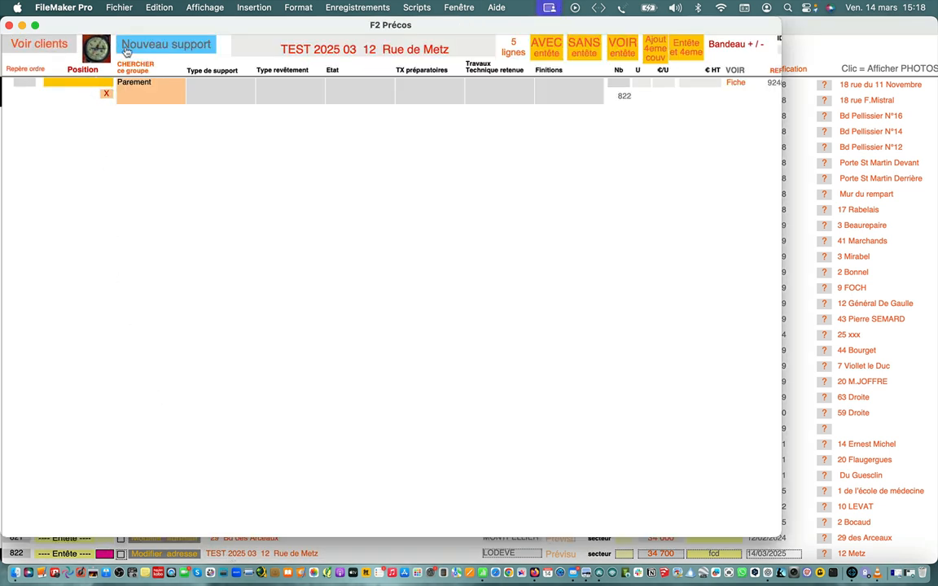
{"action": "left_click", "coordinate": [135, 46]}
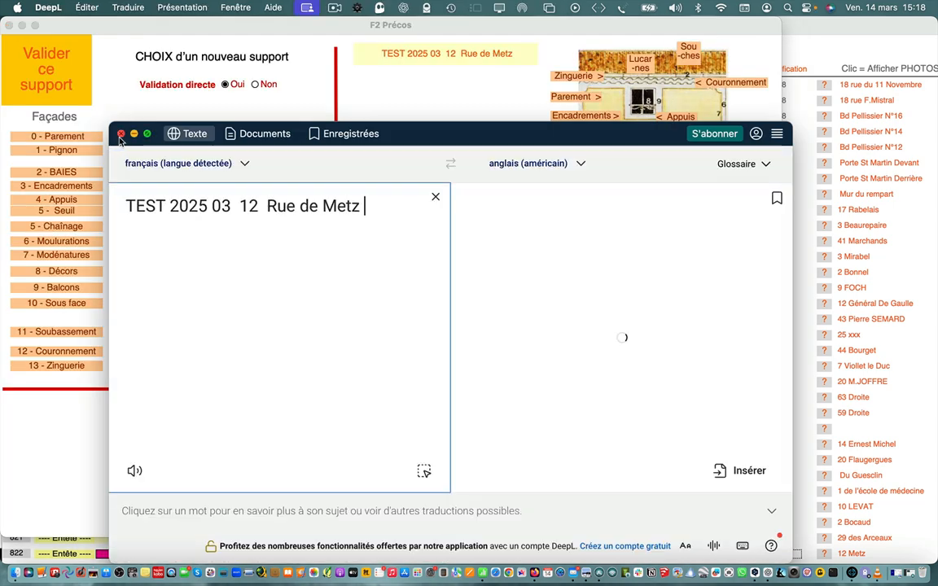
{"action": "left_click", "coordinate": [121, 134]}
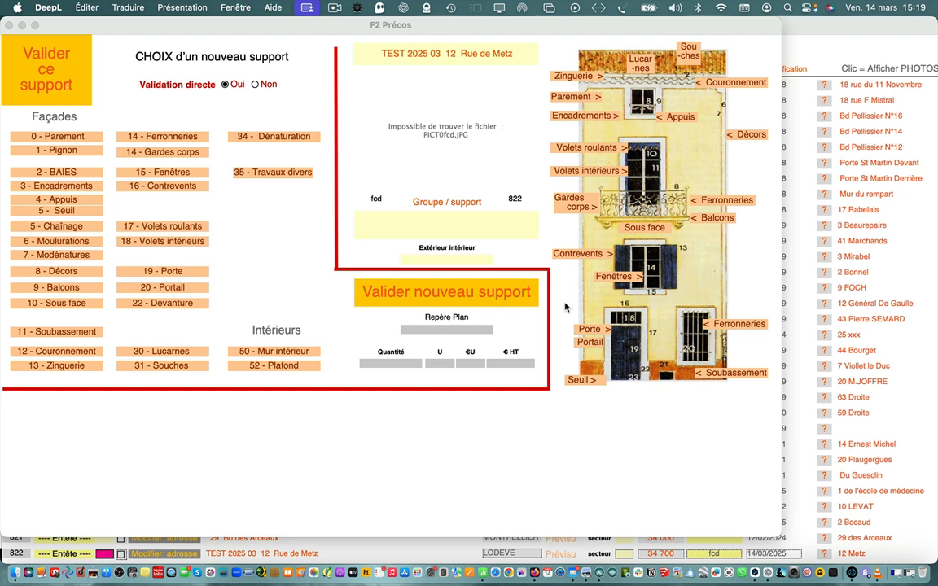
Choose Parement as the new support and narrow its texts to the support type "en Pierre de taille"
{"action": "left_click", "coordinate": [571, 98]}
{"action": "left_click", "coordinate": [572, 97]}
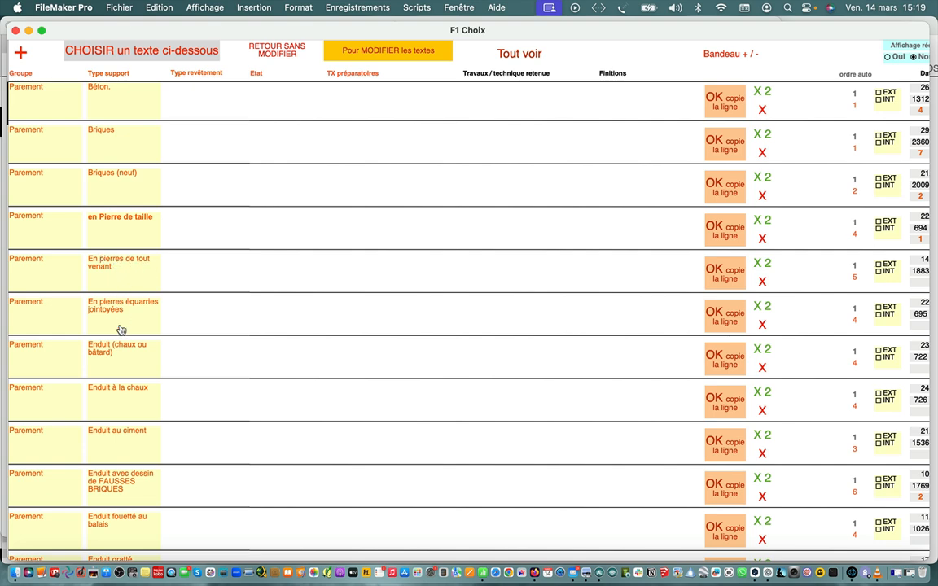
{"action": "left_click", "coordinate": [114, 223]}
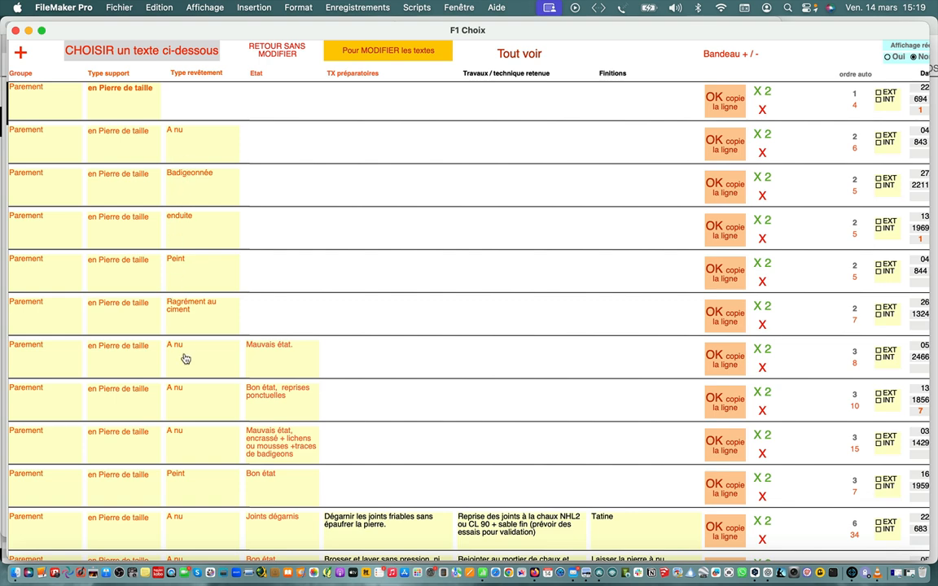
Examine the "en Pierre de taille" texts for the covering types "A nu" and "enduite", returning to the full stone list after each
{"action": "left_click", "coordinate": [189, 145]}
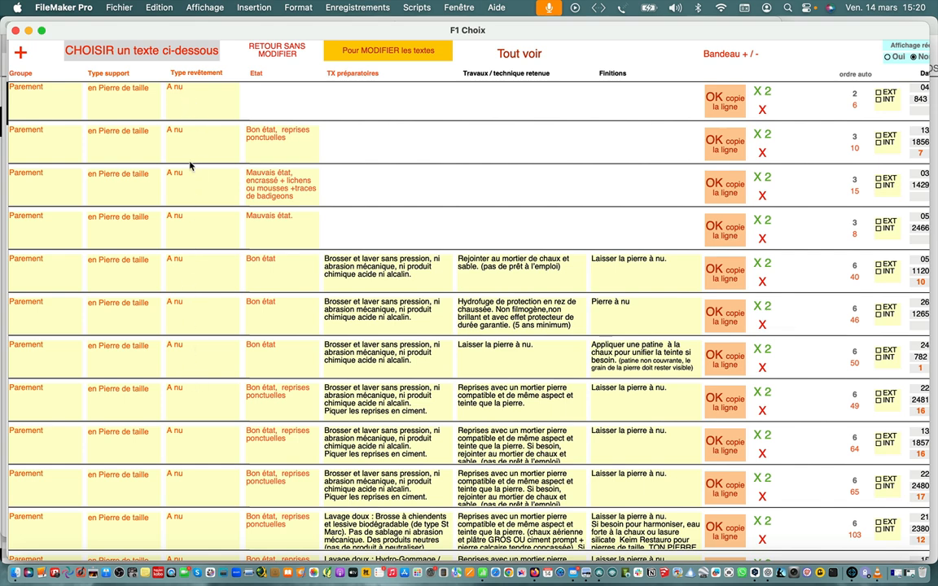
{"action": "left_click", "coordinate": [111, 140]}
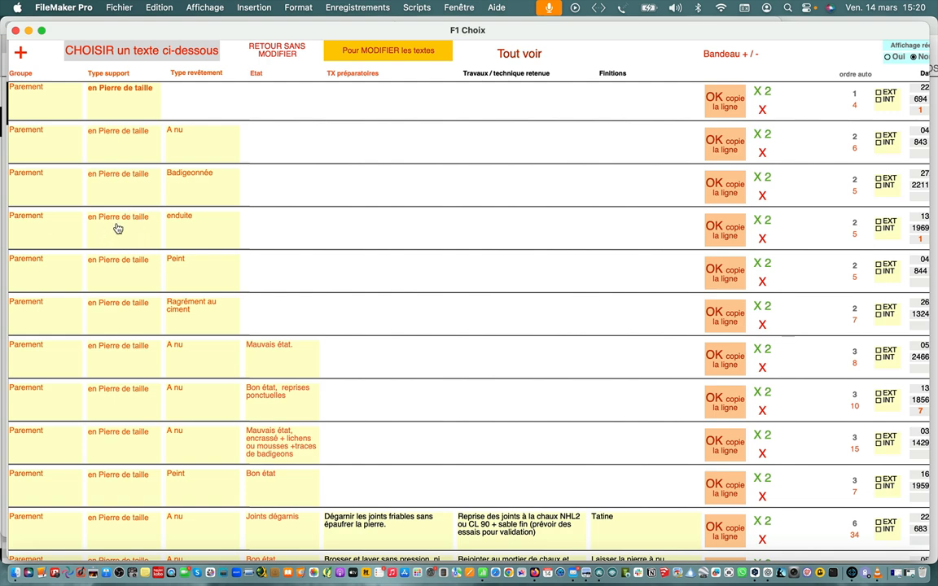
{"action": "left_click", "coordinate": [190, 232]}
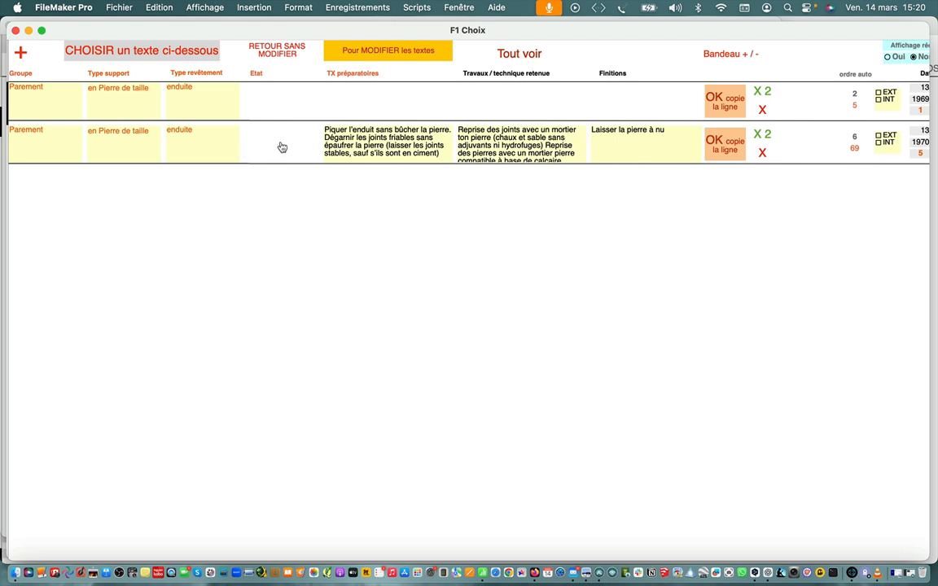
{"action": "left_click", "coordinate": [131, 144]}
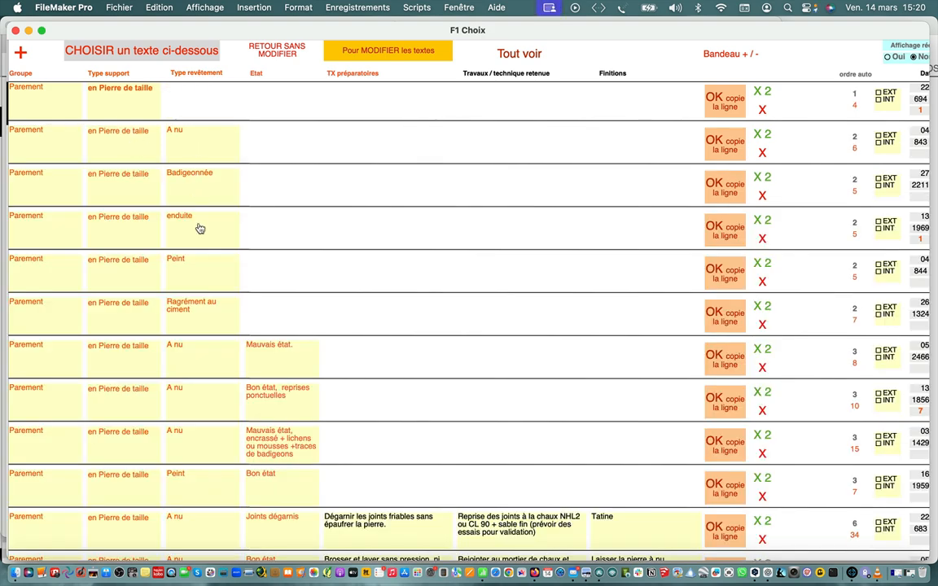
Narrow the stone texts to the covering "Peint" with "Décaper + Reprises", and duplicate the "Dégradations limitées" row
{"action": "left_click", "coordinate": [193, 272]}
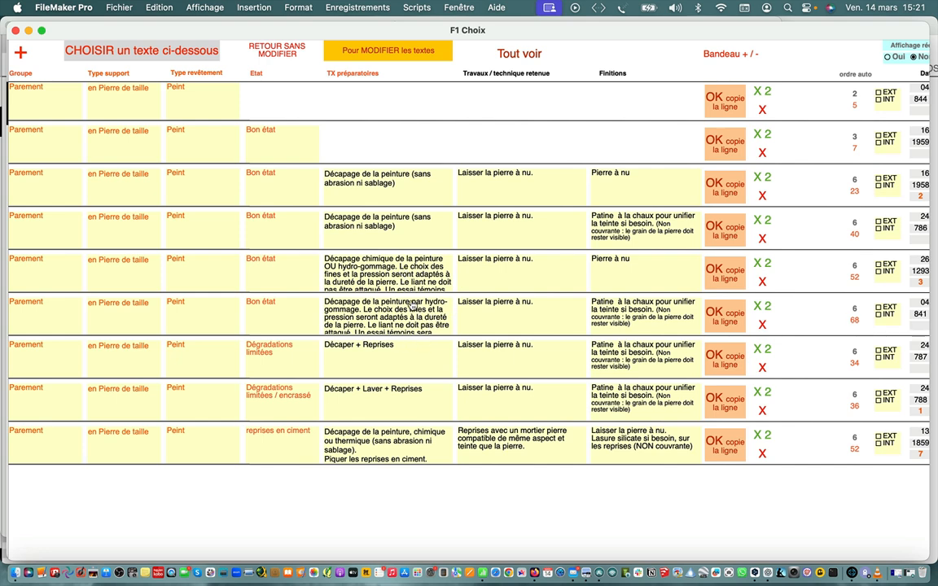
{"action": "left_click", "coordinate": [365, 359]}
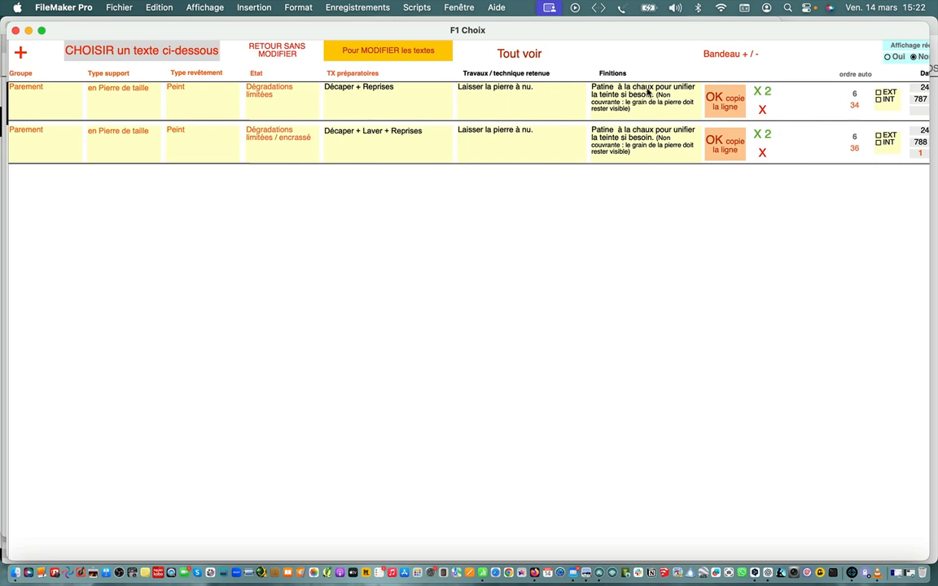
{"action": "left_click", "coordinate": [761, 93]}
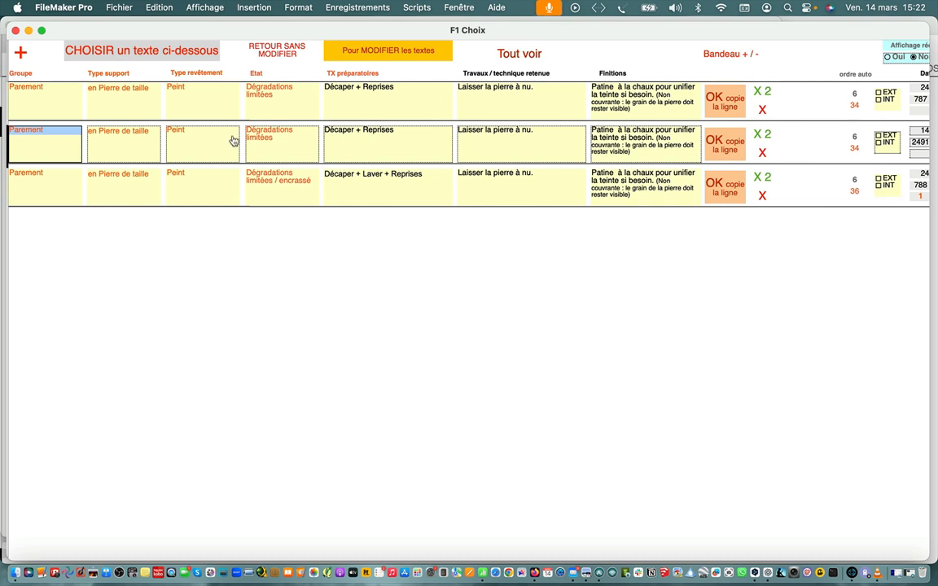
Start the duplicated row's works text with "Purger la pierre friable / réaliser des reprises avec un mortier pierre chaux - prompt"
{"action": "left_click", "coordinate": [384, 57]}
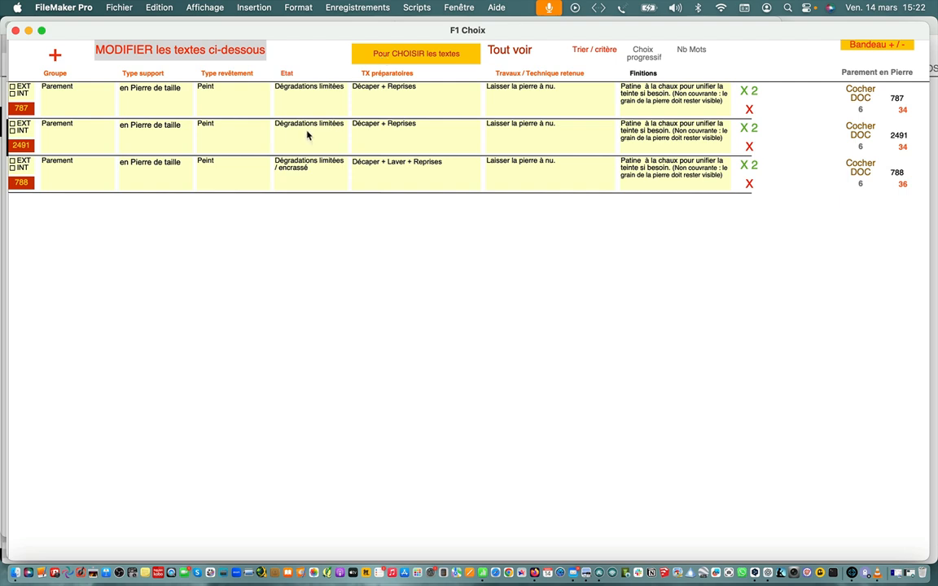
{"action": "left_click", "coordinate": [383, 130]}
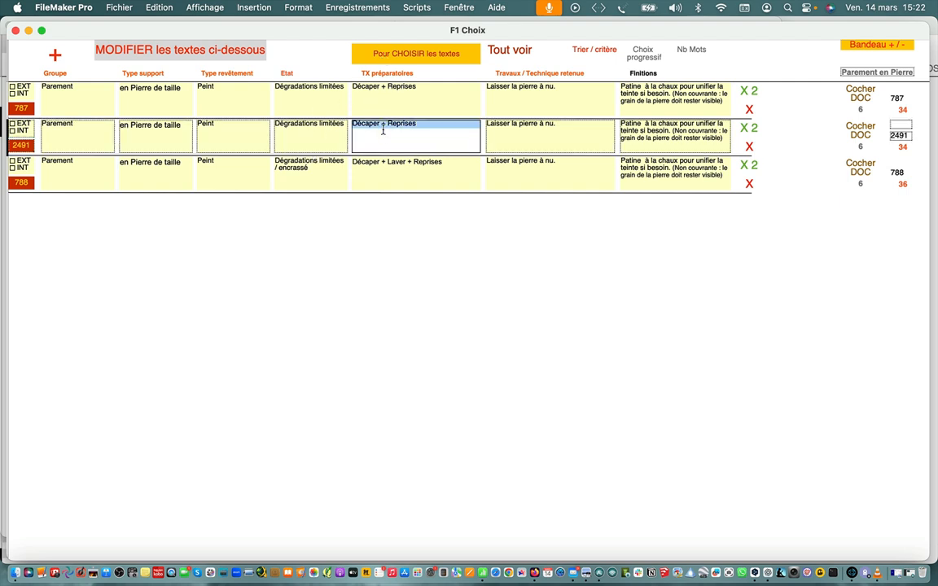
{"action": "left_click", "coordinate": [250, 134]}
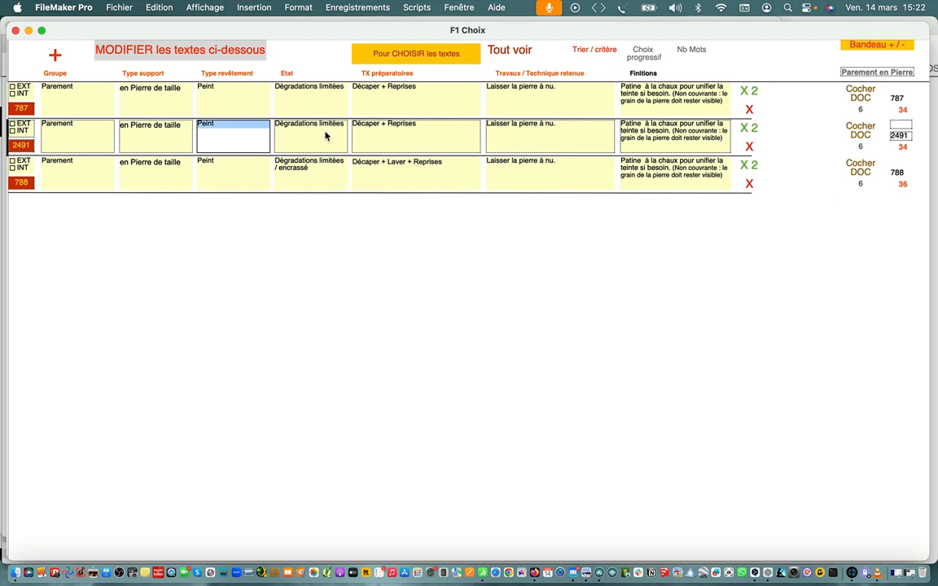
{"action": "left_click", "coordinate": [375, 129]}
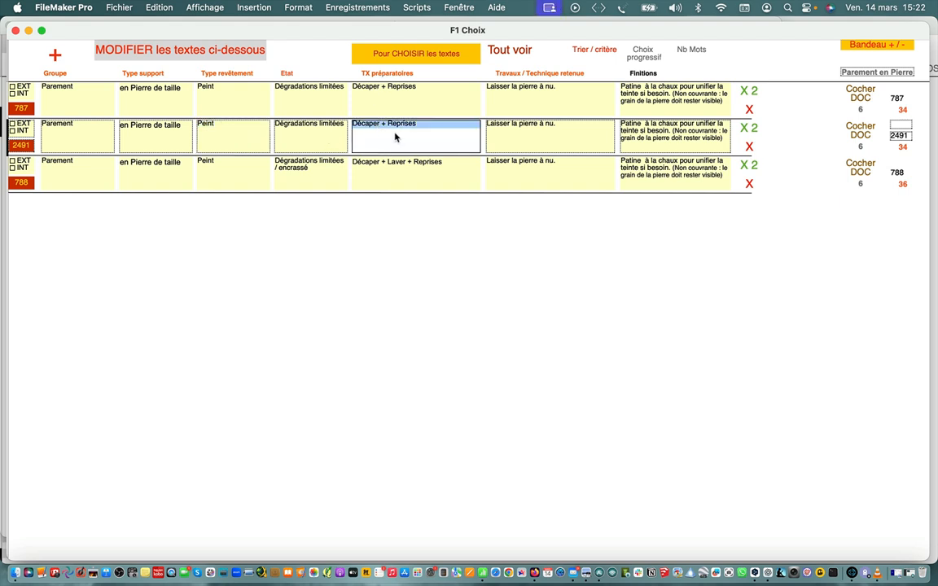
{"action": "left_click", "coordinate": [505, 137]}
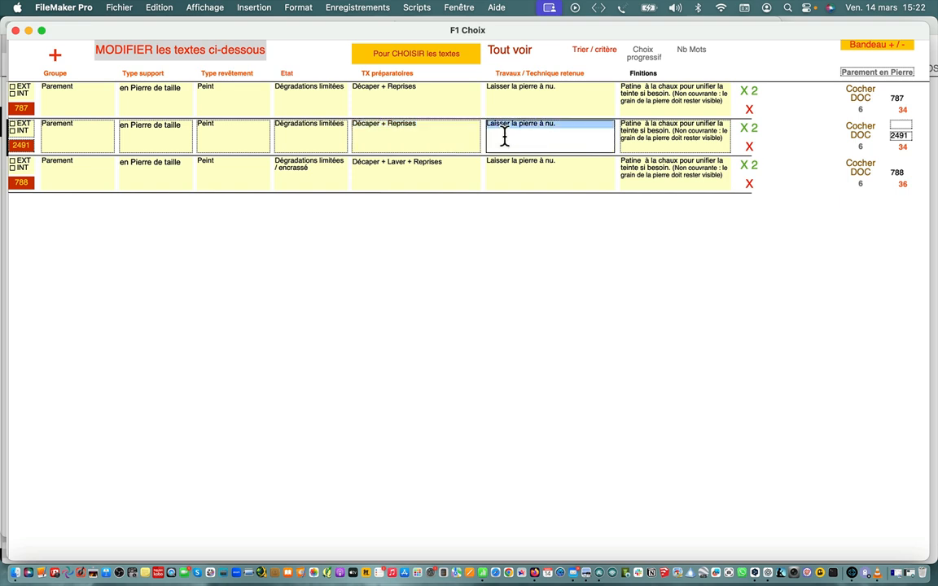
{"action": "left_click", "coordinate": [505, 137]}
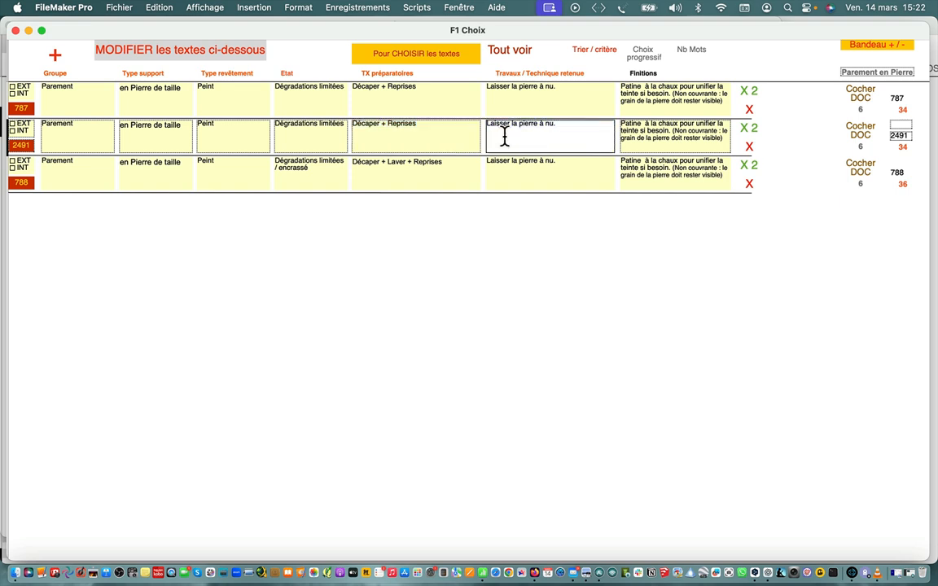
{"action": "type", "text": "Purger "}
{"action": "type", "text": "la pierre "}
{"action": "type", "text": "friable"}
{"action": "type", "text": " / "}
{"action": "type", "text": "réaliser de"}
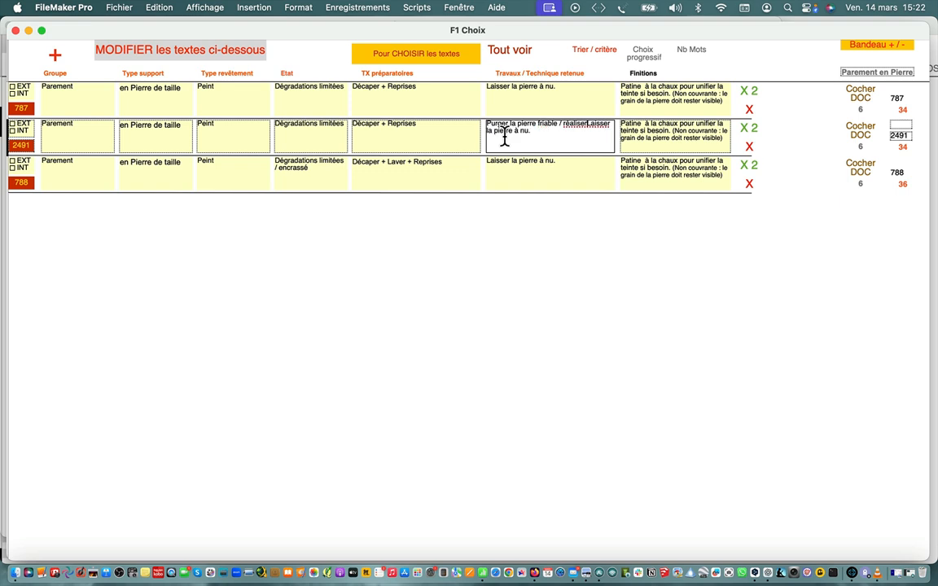
{"action": "type", "text": "s repr"}
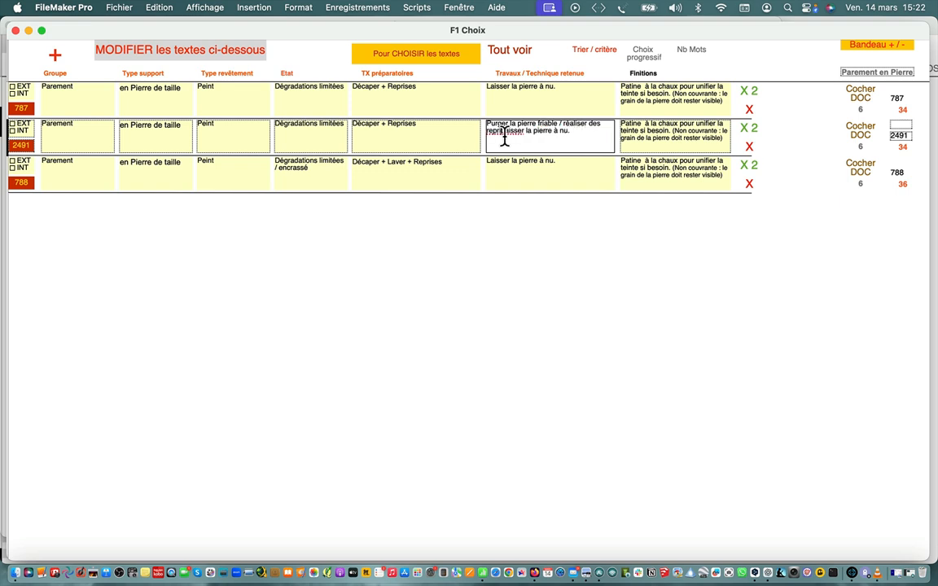
{"action": "type", "text": "ises avec "}
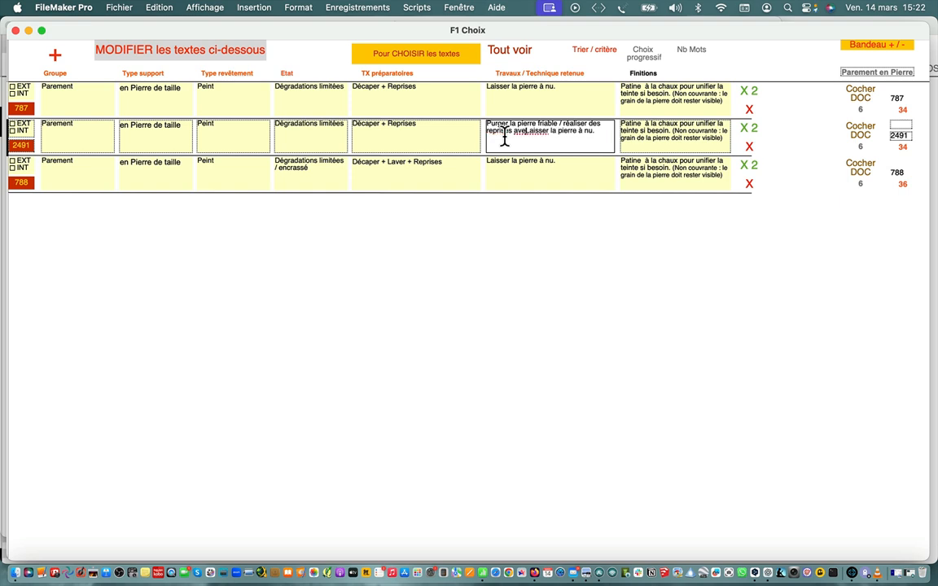
{"action": "type", "text": "un mortier"}
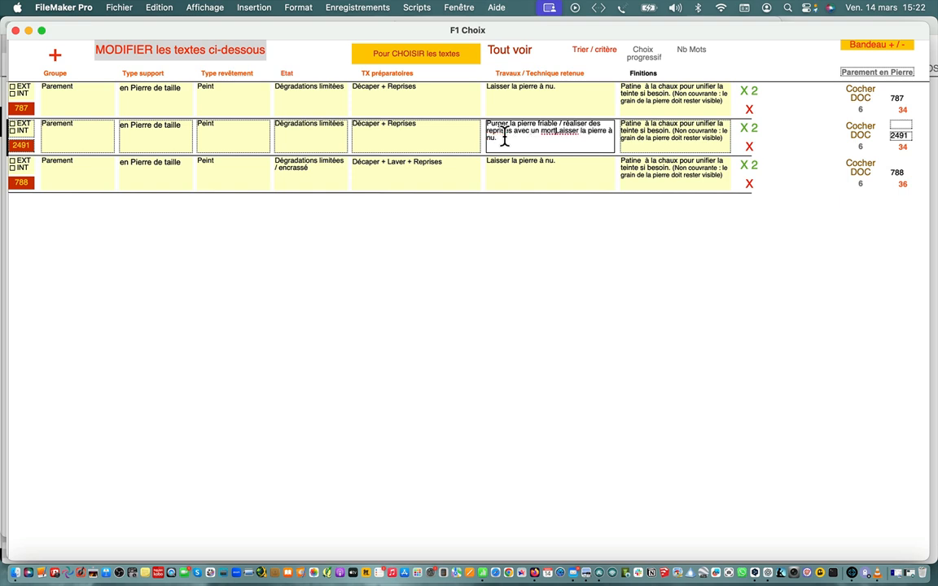
{"action": "type", "text": " pierre"}
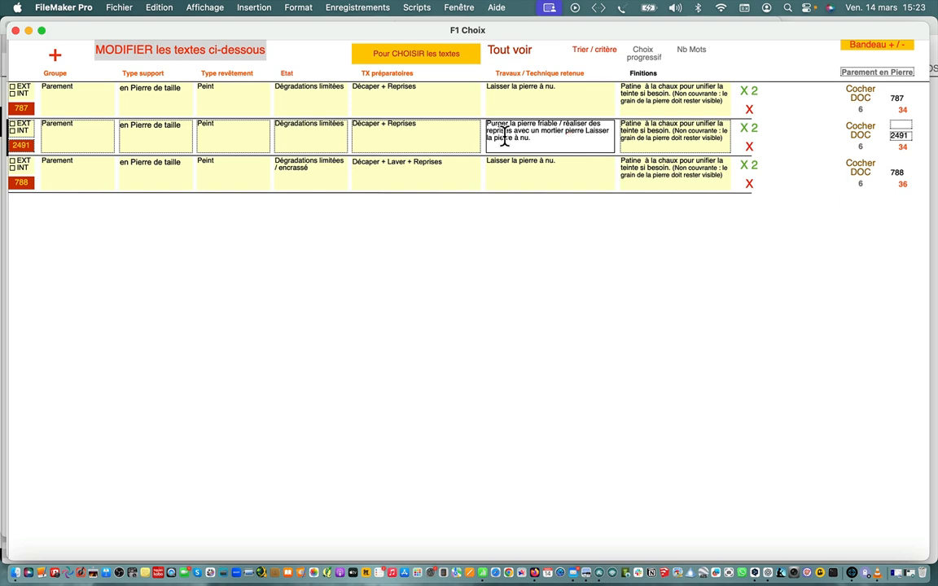
{"action": "type", "text": " chaux  "}
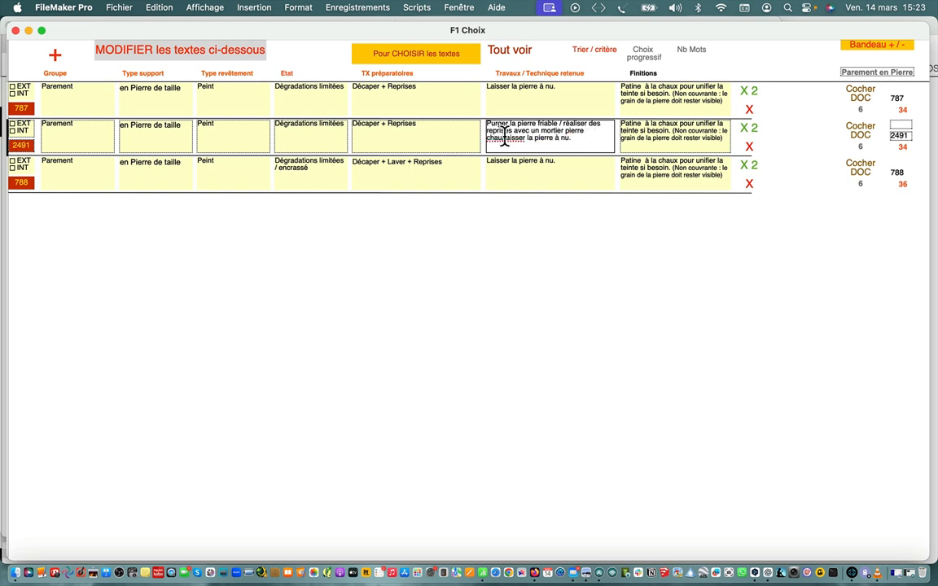
{"action": "type", "text": "- promp"}
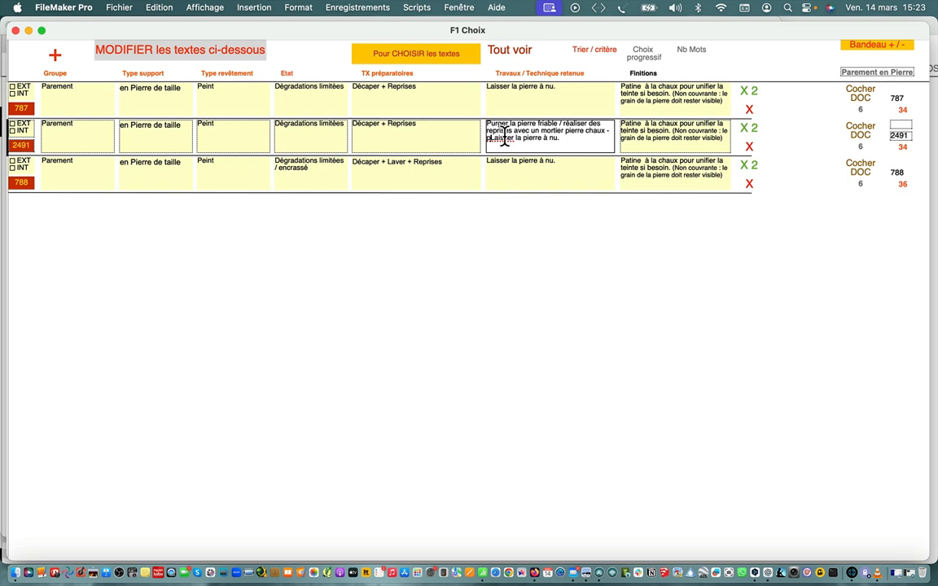
{"action": "type", "text": "t /C"}
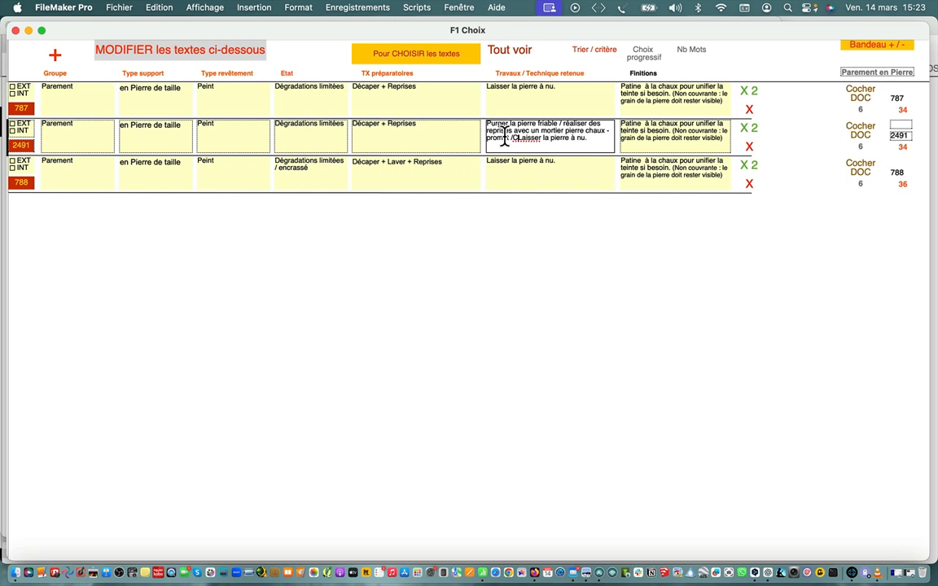
{"action": "type", "text": "ouper la "}
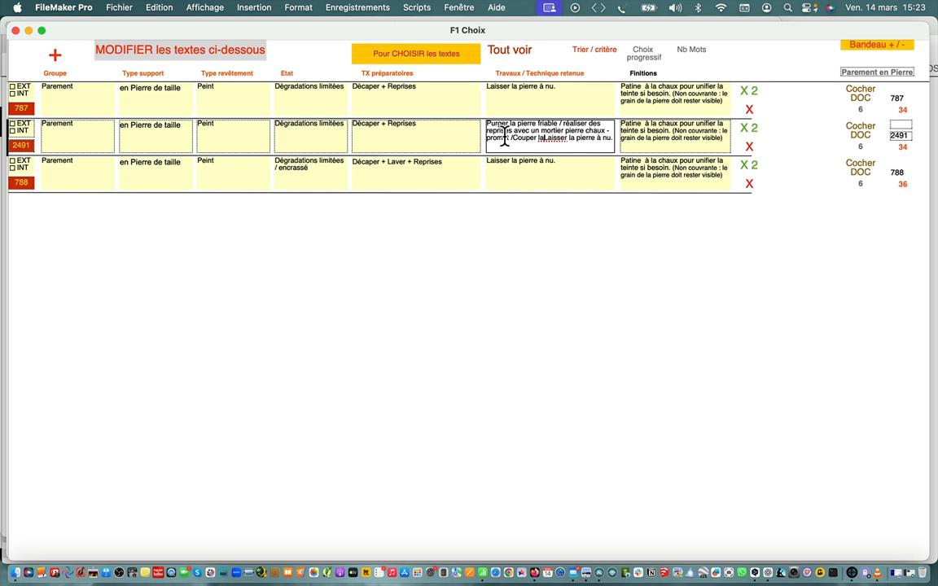
{"action": "type", "text": "surface"}
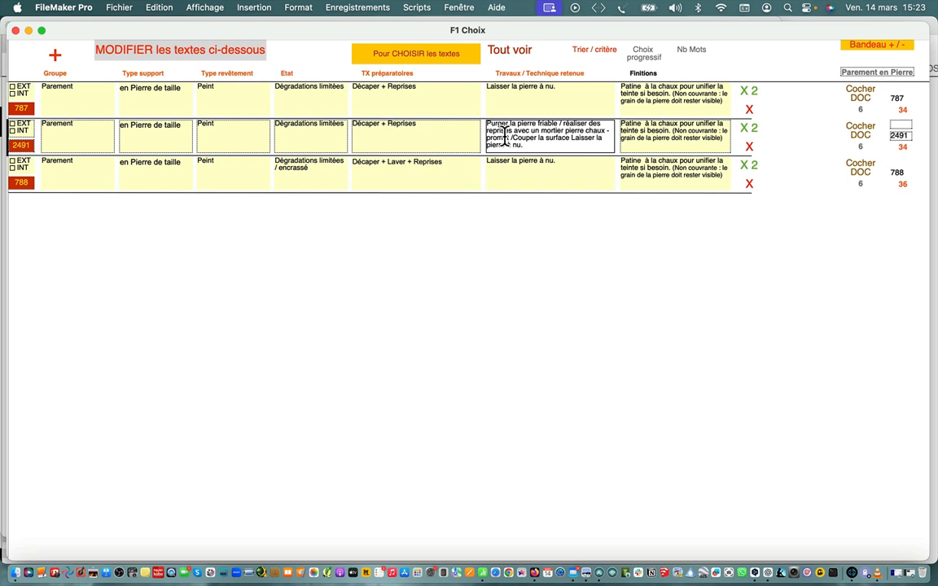
{"action": "type", "text": " /"}
Insert "/Couper la surface /" before "Laisser la pierre à nu.", and copy the adapted row from the choice list into the préco
{"action": "left_click", "coordinate": [426, 57]}
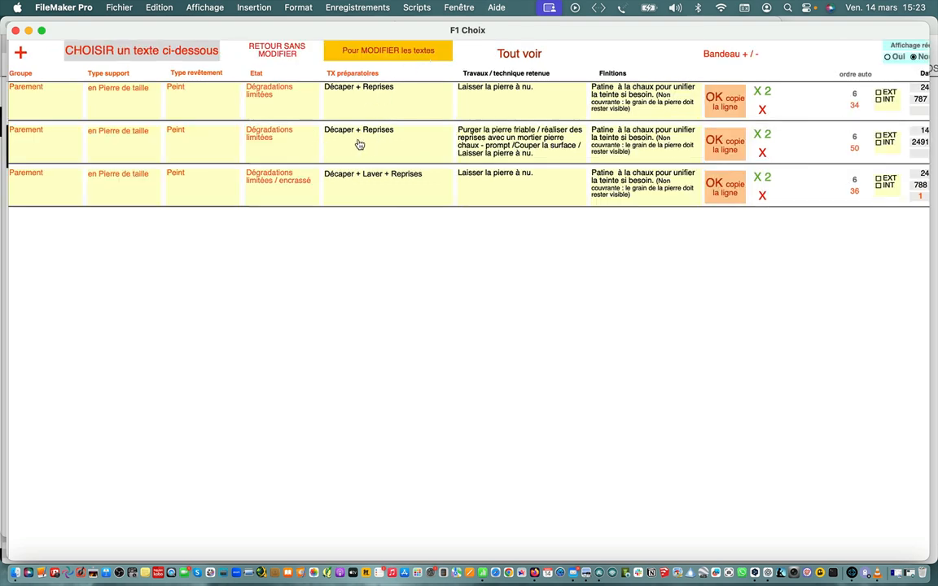
{"action": "left_click", "coordinate": [364, 109]}
{"action": "left_click", "coordinate": [730, 148]}
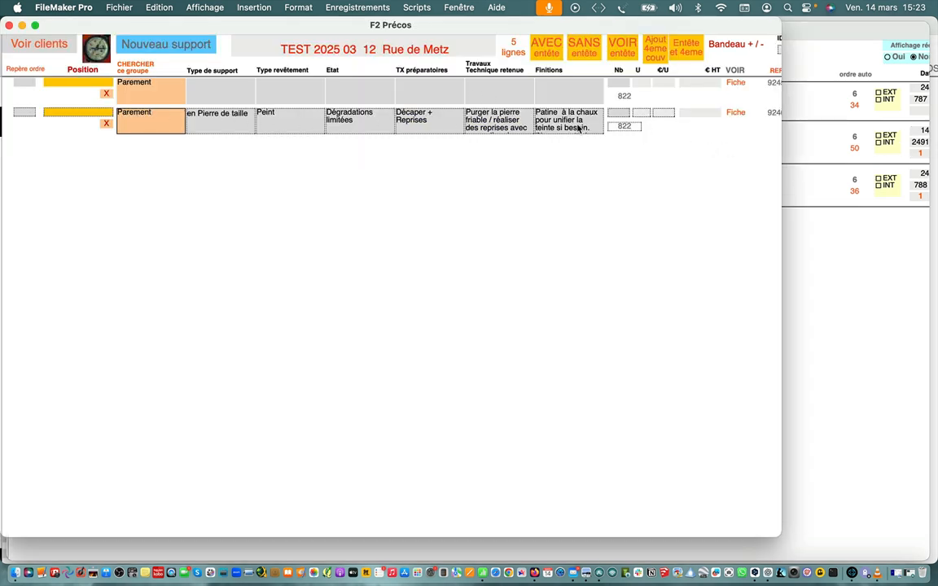
Fill the empty Parement line with "Enduit (chaux ou bâtard)", "A nu.", "Bon état", washing with spot repairs and "Peinture silicate (à moins de 5% d'organique)"
{"action": "left_click", "coordinate": [156, 96]}
{"action": "left_click", "coordinate": [205, 91]}
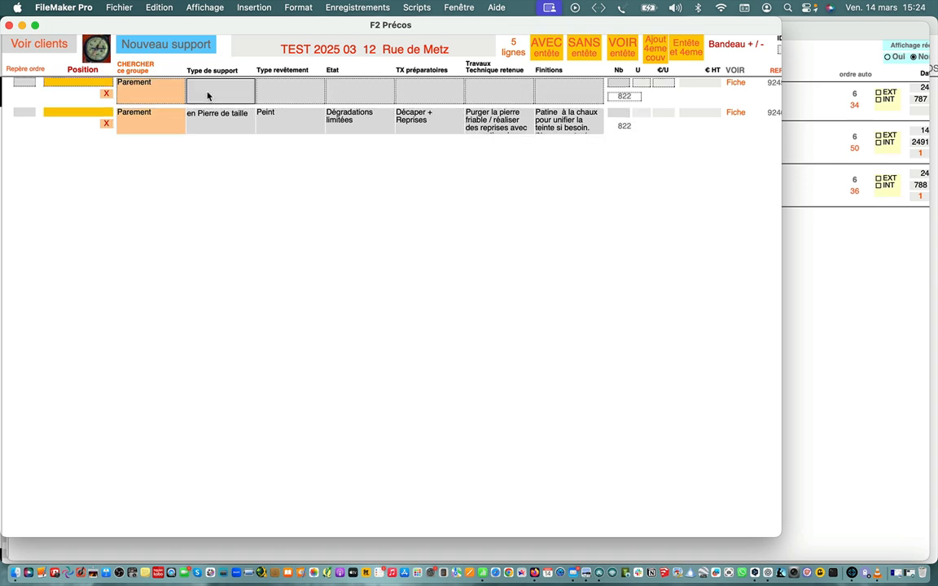
{"action": "left_click", "coordinate": [163, 90]}
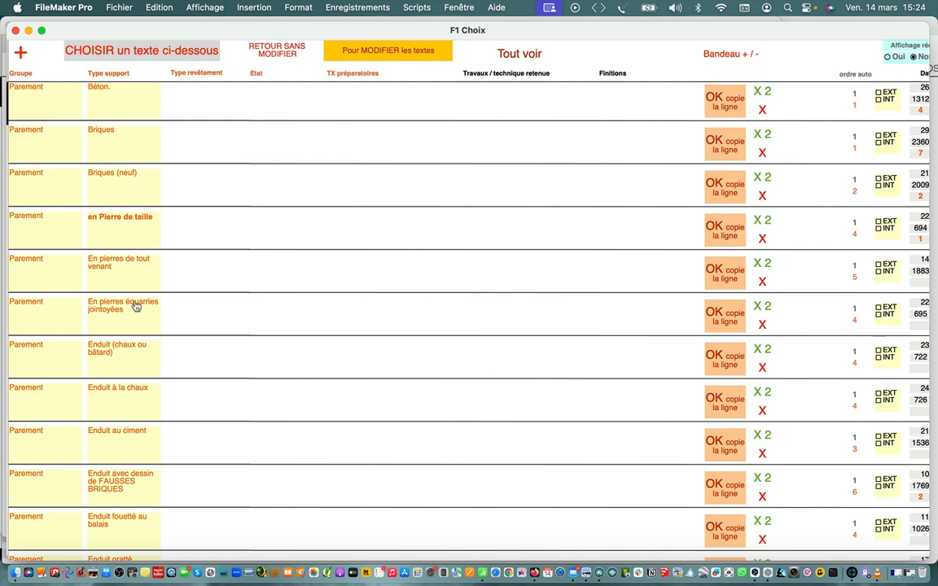
{"action": "left_click", "coordinate": [120, 357]}
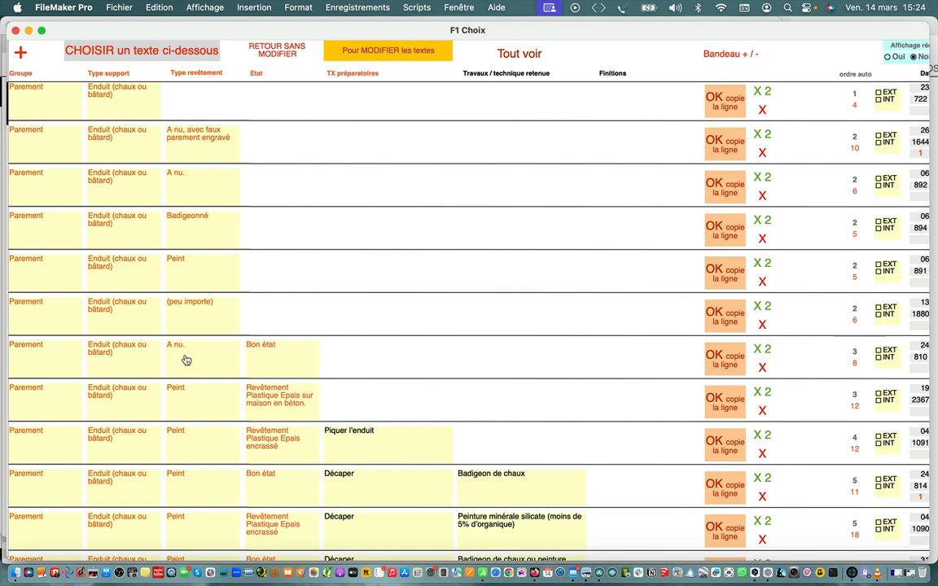
{"action": "left_click", "coordinate": [183, 359]}
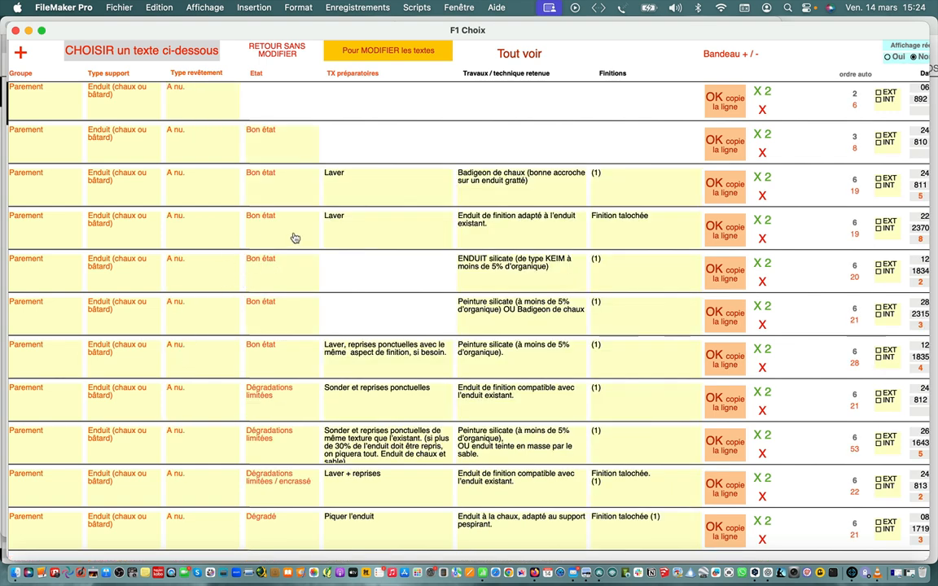
{"action": "left_click", "coordinate": [350, 235]}
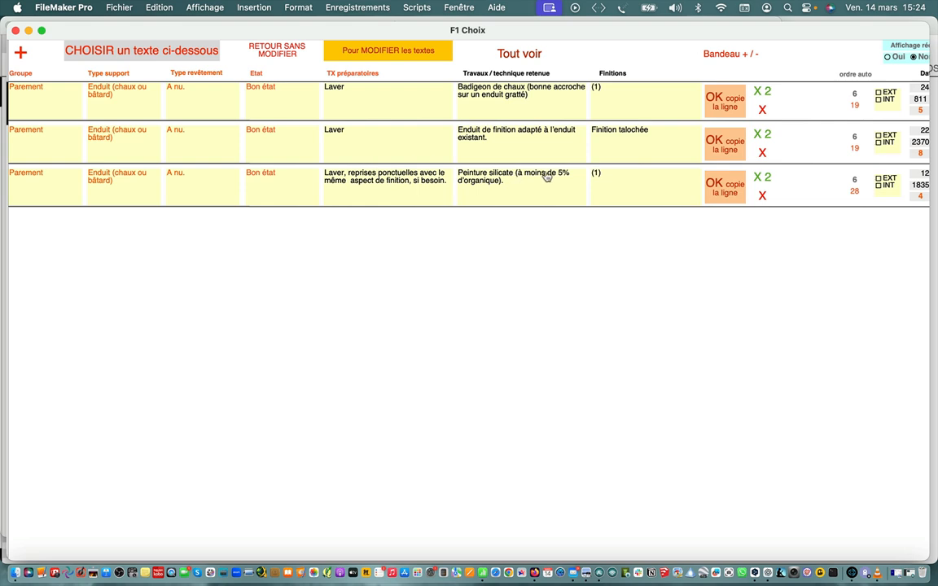
{"action": "left_click", "coordinate": [731, 190]}
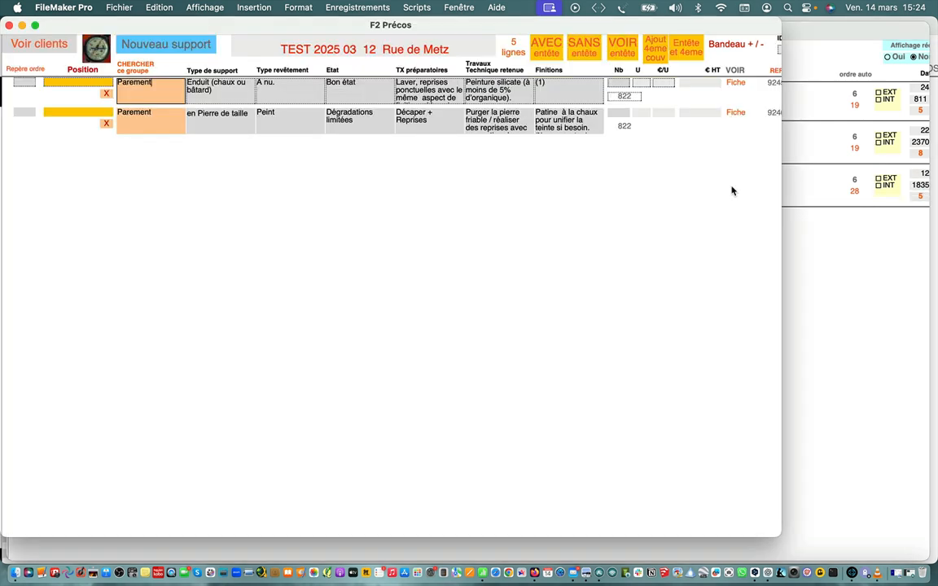
Delete the "Enduit (chaux ou bâtard)" line from the préco and add a new Encadrements support
{"action": "left_click", "coordinate": [106, 93]}
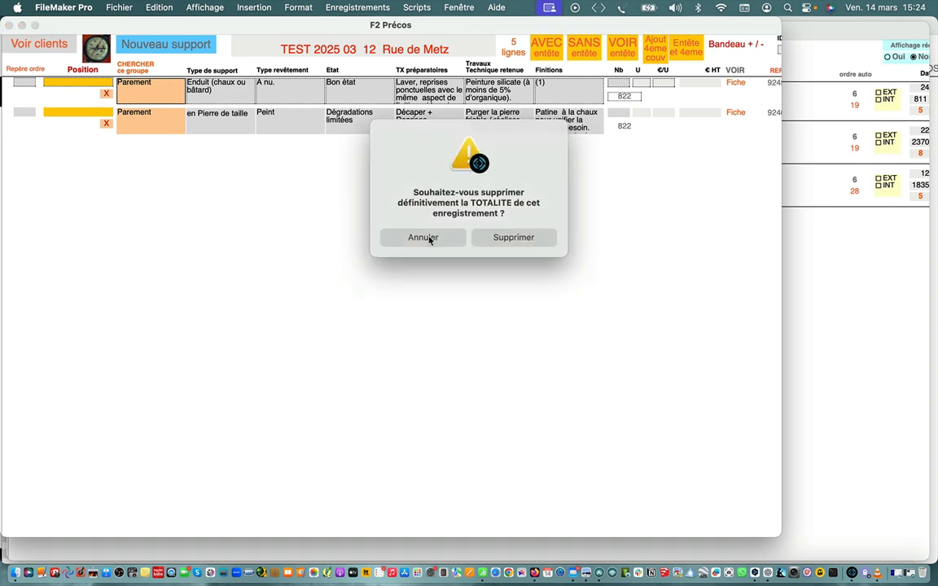
{"action": "left_click", "coordinate": [497, 237]}
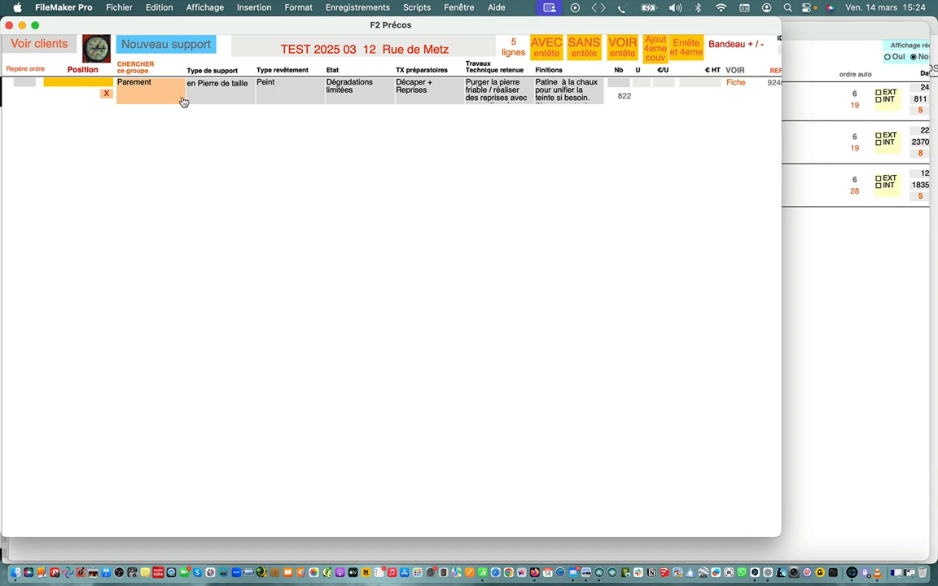
{"action": "left_click", "coordinate": [174, 48]}
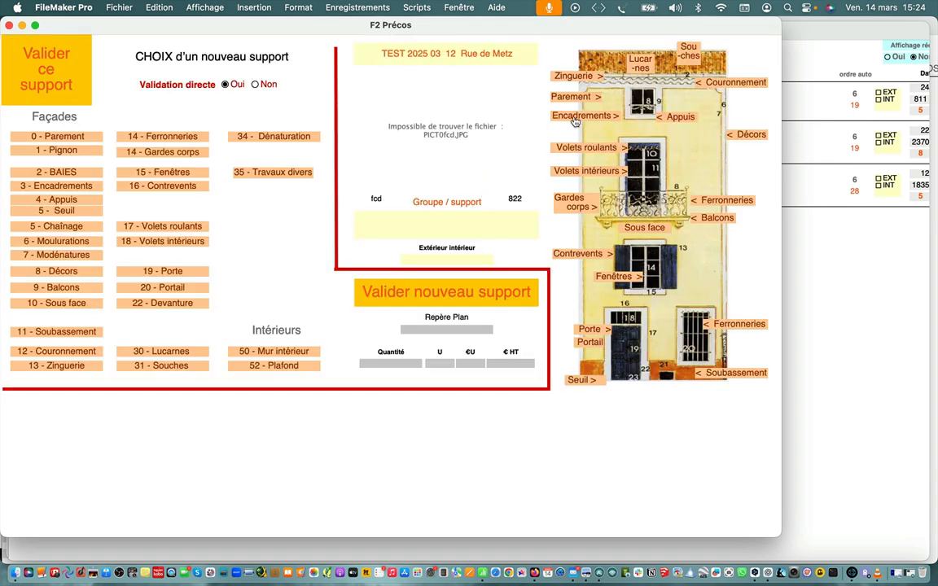
{"action": "left_click", "coordinate": [605, 118]}
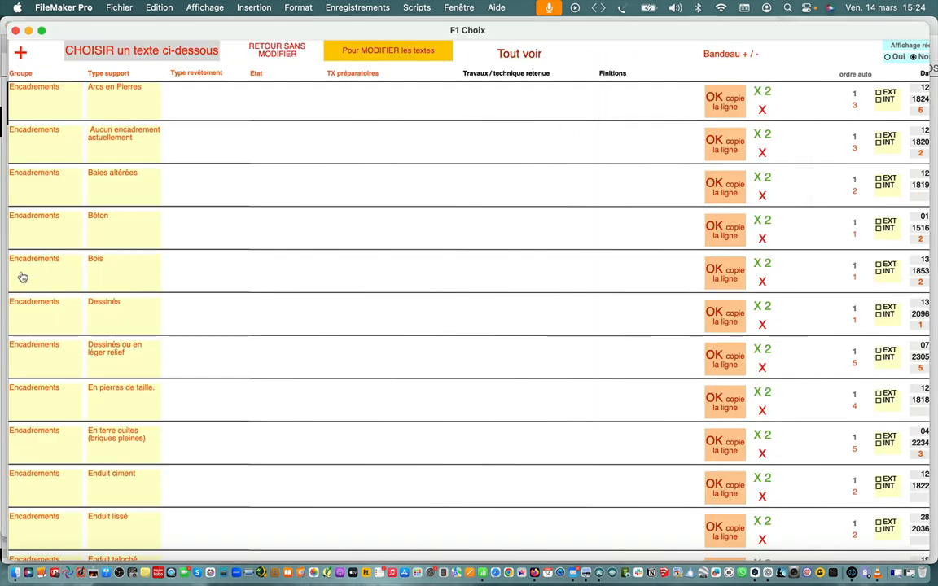
Narrow the Encadrements texts to "Dessinés" and duplicate the "Dessin d'encadrements sur 17 cm de large" row in editing mode
{"action": "left_click", "coordinate": [106, 303]}
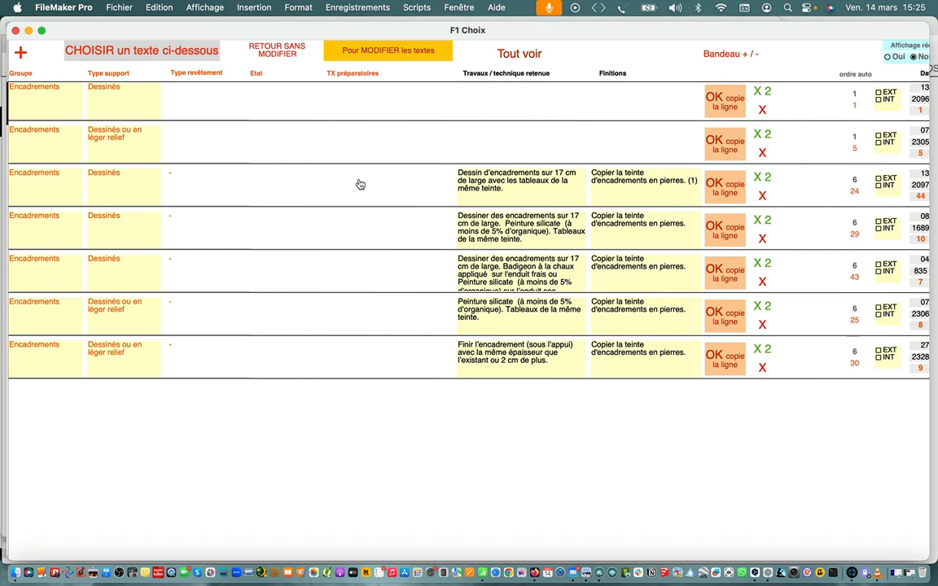
{"action": "left_click", "coordinate": [392, 54]}
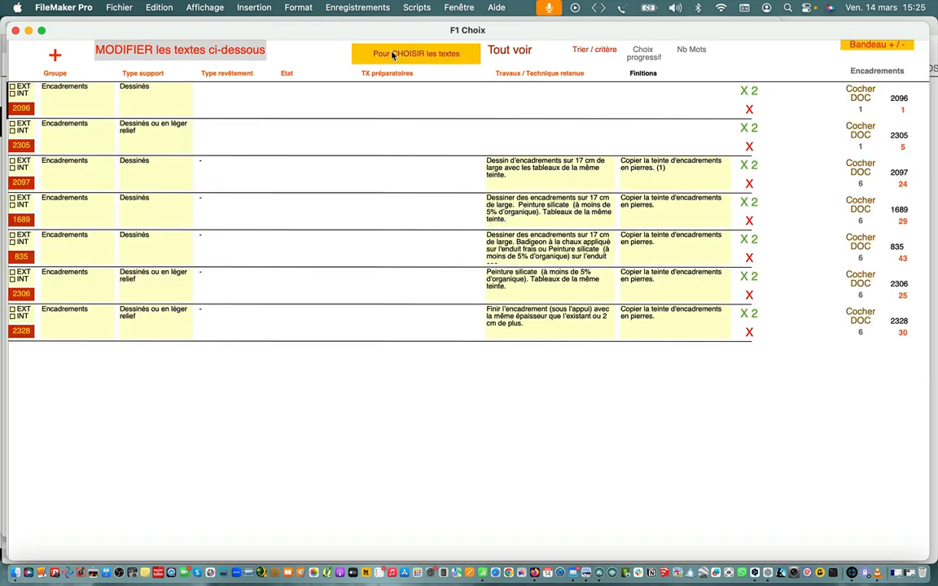
{"action": "left_click", "coordinate": [445, 172]}
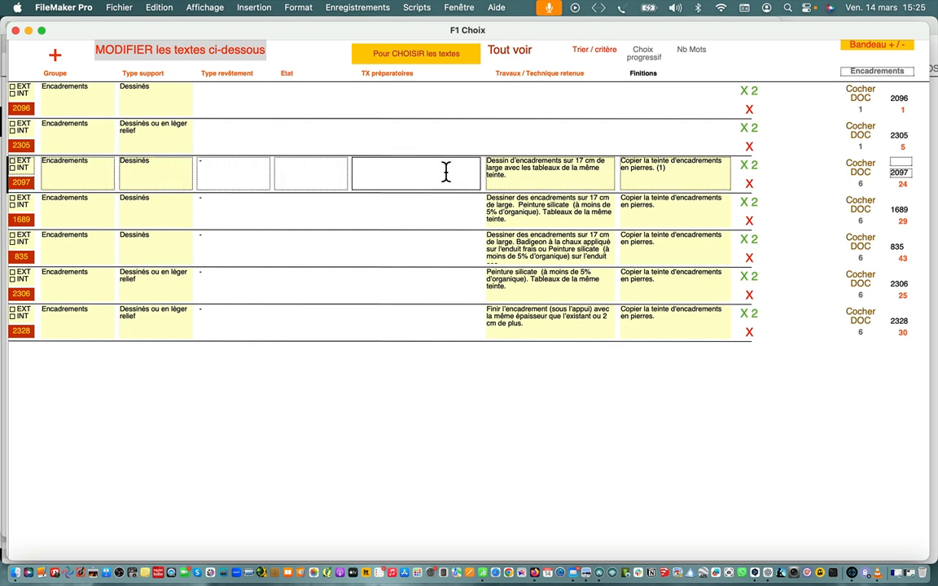
{"action": "left_click", "coordinate": [749, 164]}
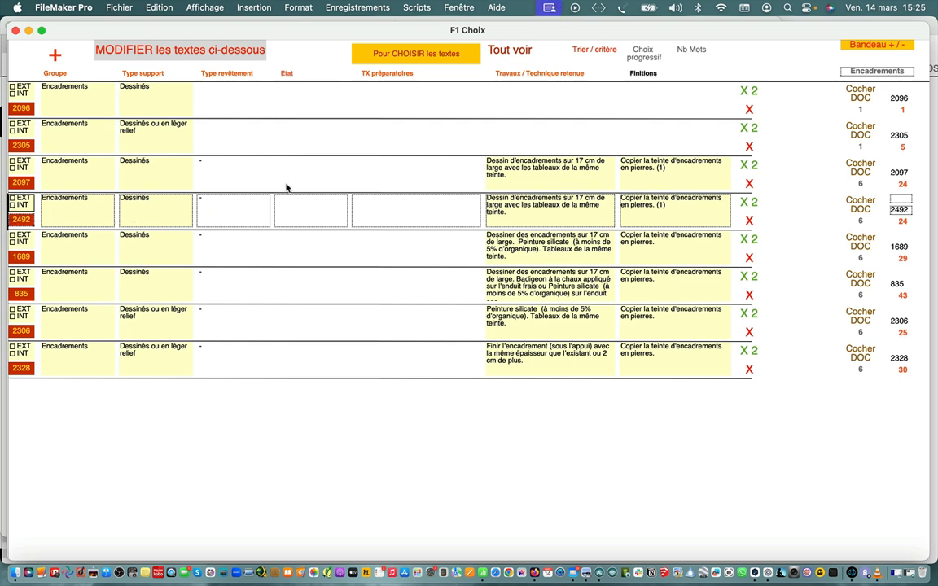
Set the frame width in the duplicated row's works text to 20 cm and return to the choice list
{"action": "left_click", "coordinate": [526, 216]}
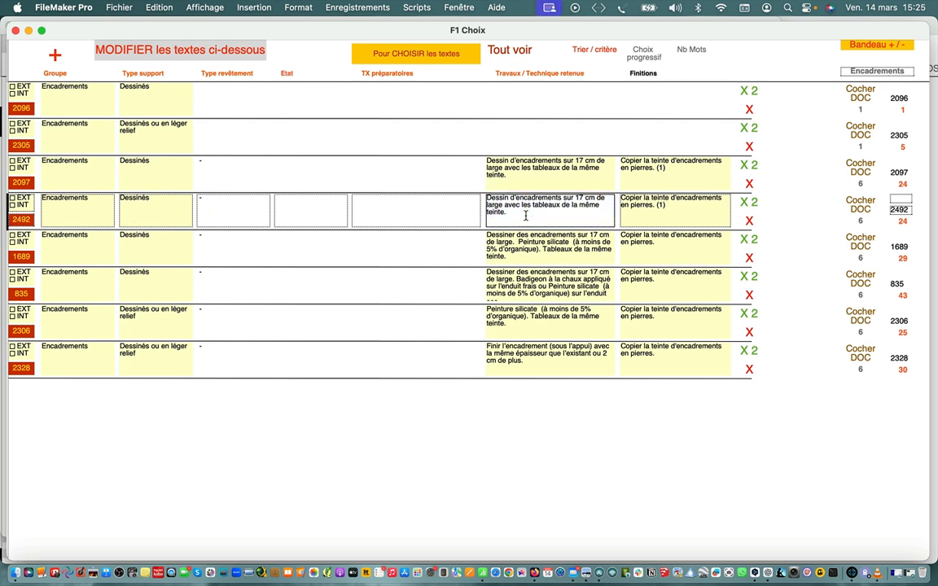
{"action": "left_click", "coordinate": [583, 201]}
{"action": "key", "text": "BackSpace"}
{"action": "key", "text": "BackSpace"}
{"action": "type", "text": "20"}
{"action": "left_click", "coordinate": [383, 50]}
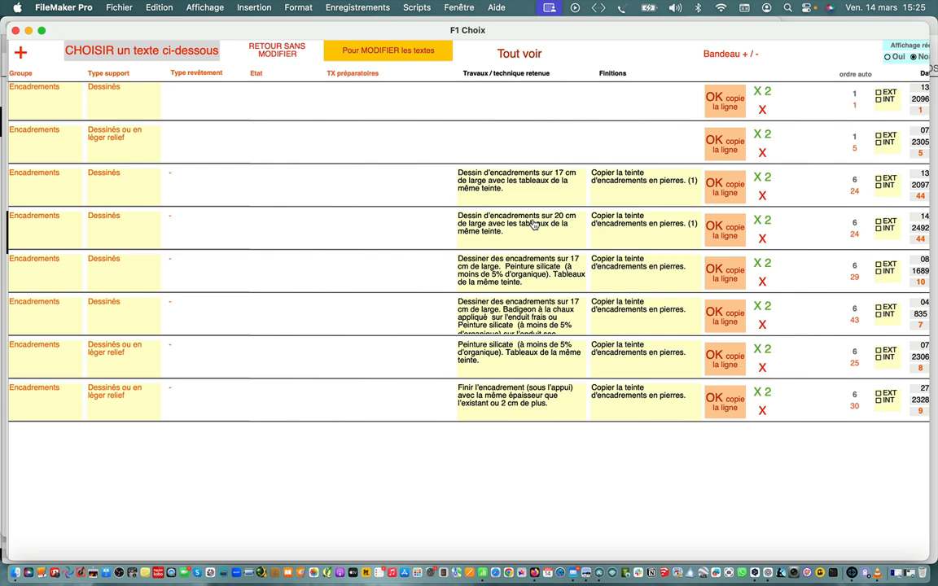
Copy the "Dessin d'encadrements sur 20 cm de large" text into the préco and add a new Couronnement support
{"action": "left_click", "coordinate": [102, 221]}
{"action": "left_click", "coordinate": [653, 213]}
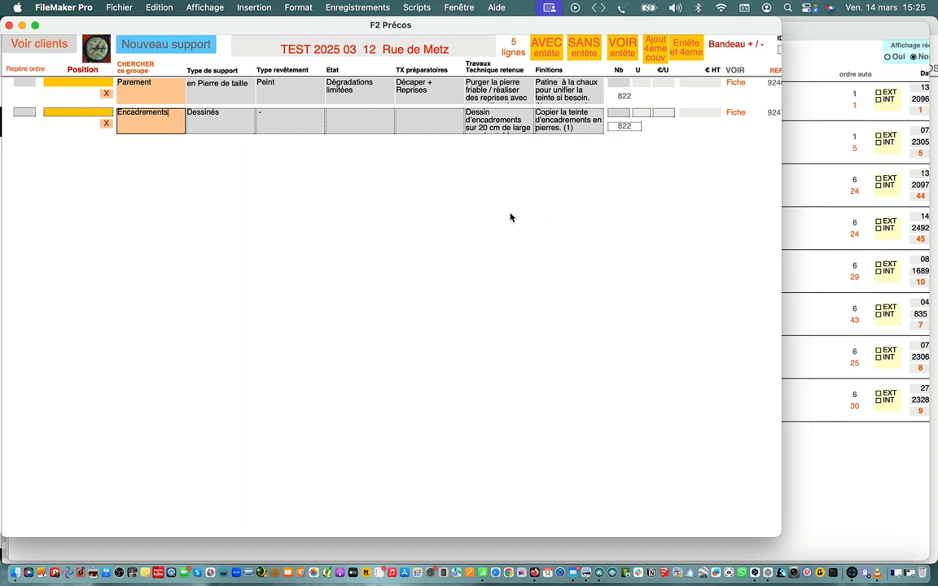
{"action": "left_click", "coordinate": [168, 47]}
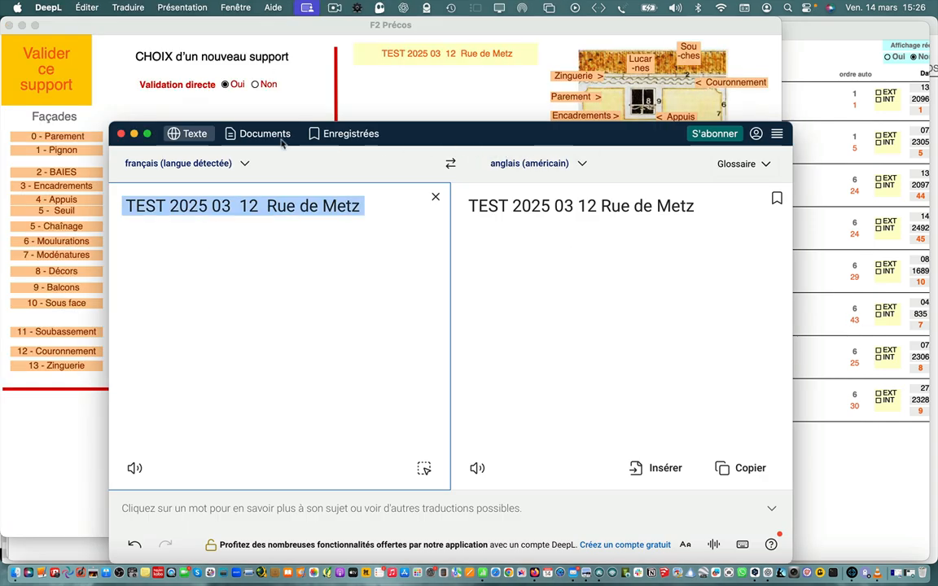
{"action": "left_click", "coordinate": [121, 133]}
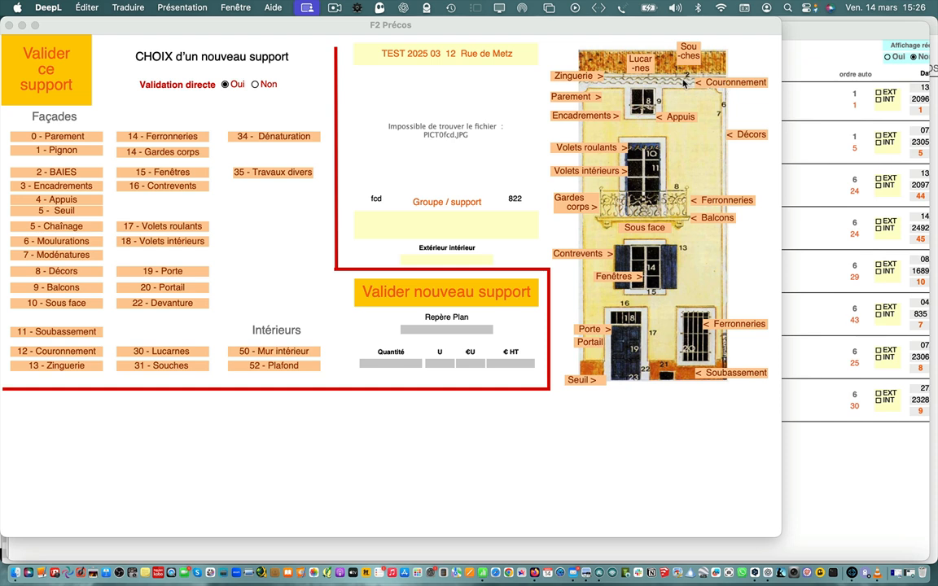
{"action": "left_click", "coordinate": [731, 85]}
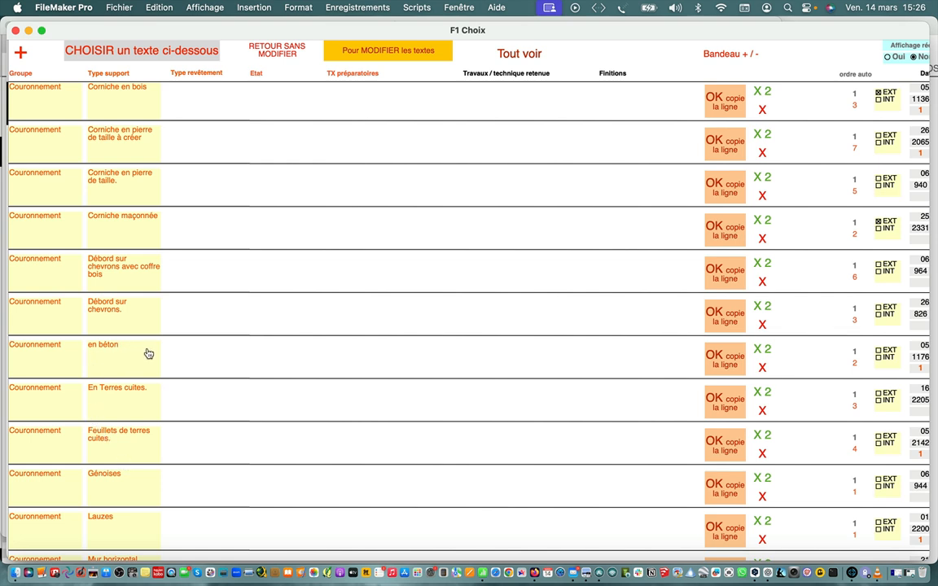
Duplicate the Couronnement "en béton" row in editing mode, set the copy's support type to "en ardoises" and return to the choice list
{"action": "left_click", "coordinate": [343, 49]}
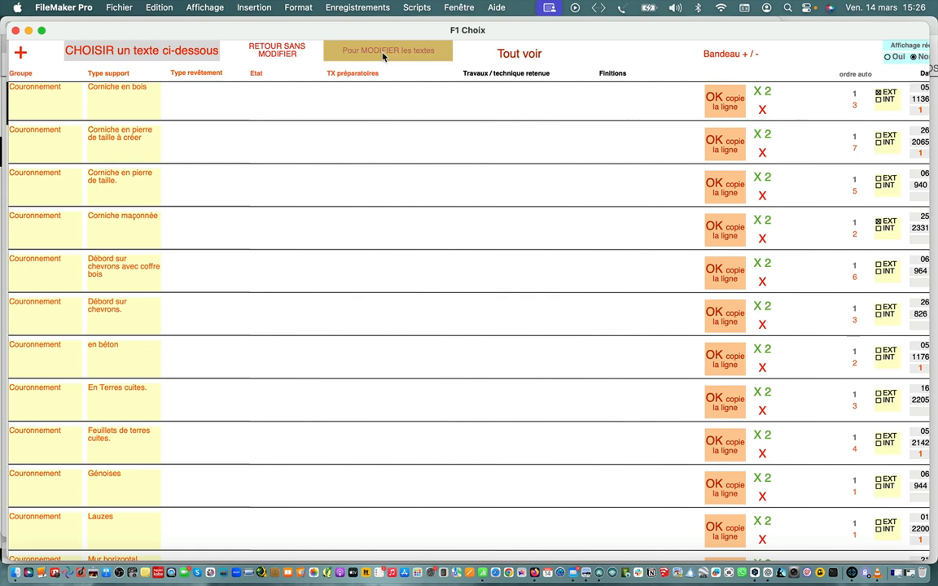
{"action": "left_click", "coordinate": [227, 318]}
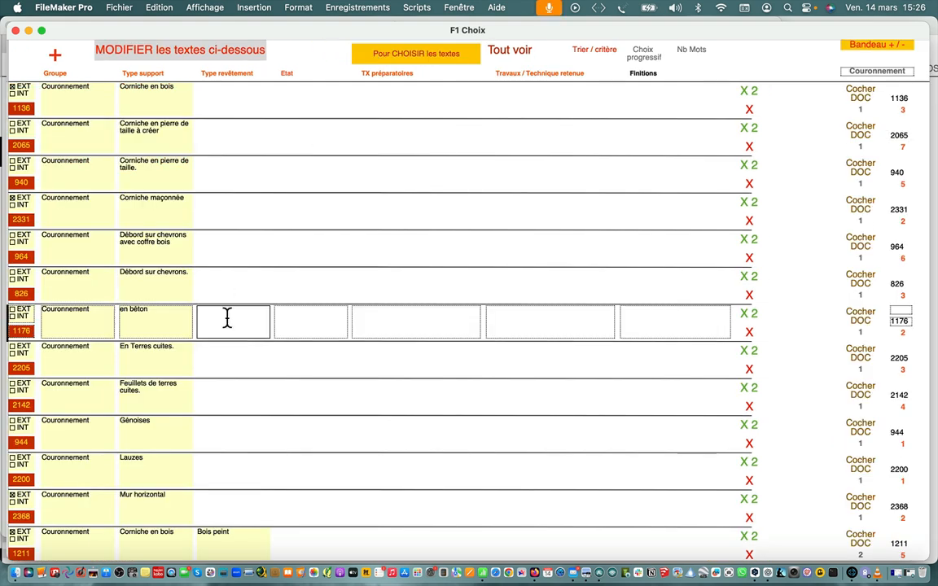
{"action": "left_click", "coordinate": [748, 313]}
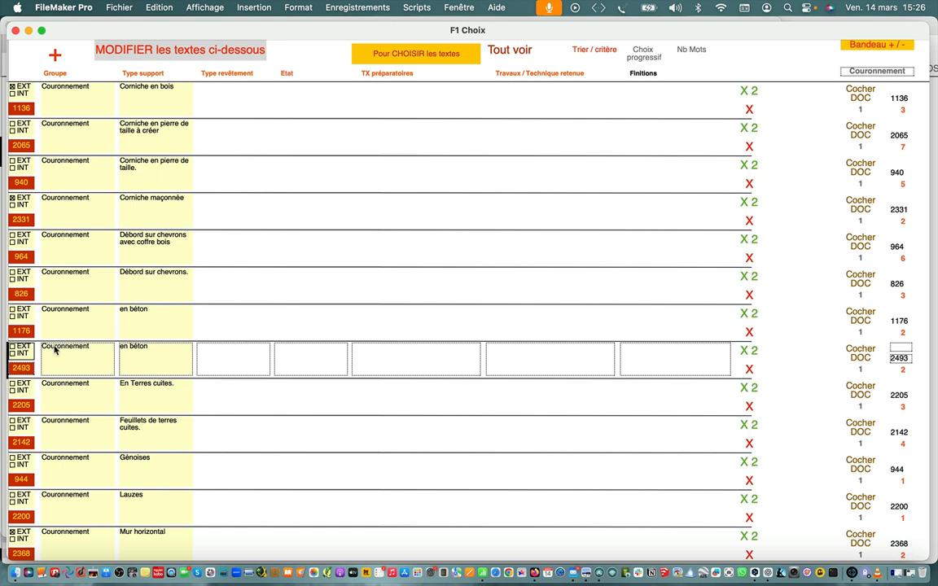
{"action": "left_click", "coordinate": [149, 353]}
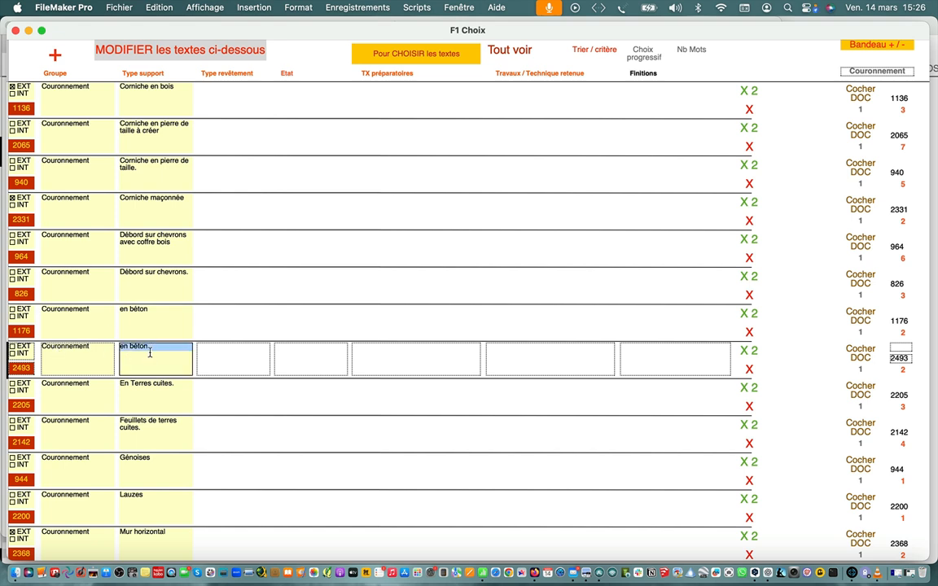
{"action": "key", "text": "BackSpace"}
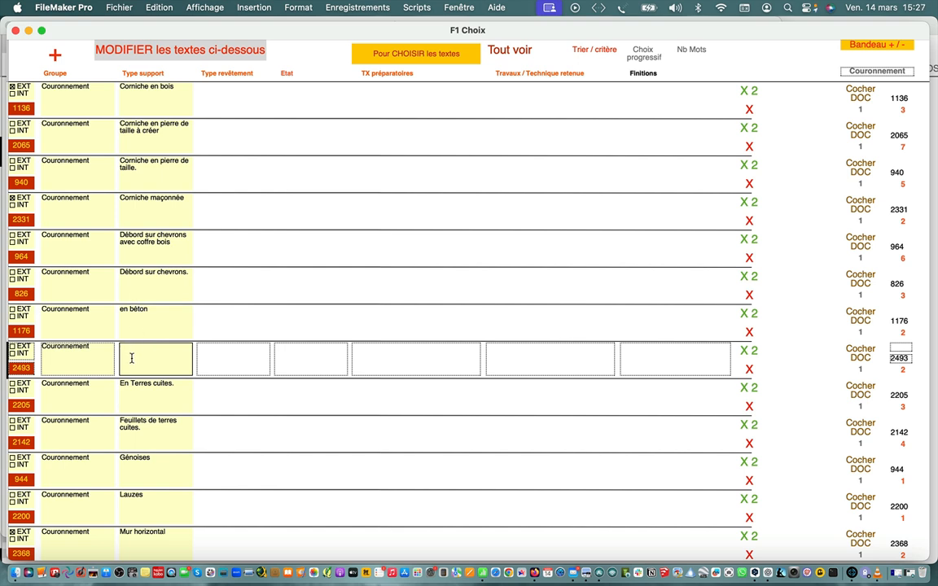
{"action": "type", "text": "en ardoises"}
{"action": "left_click", "coordinate": [393, 55]}
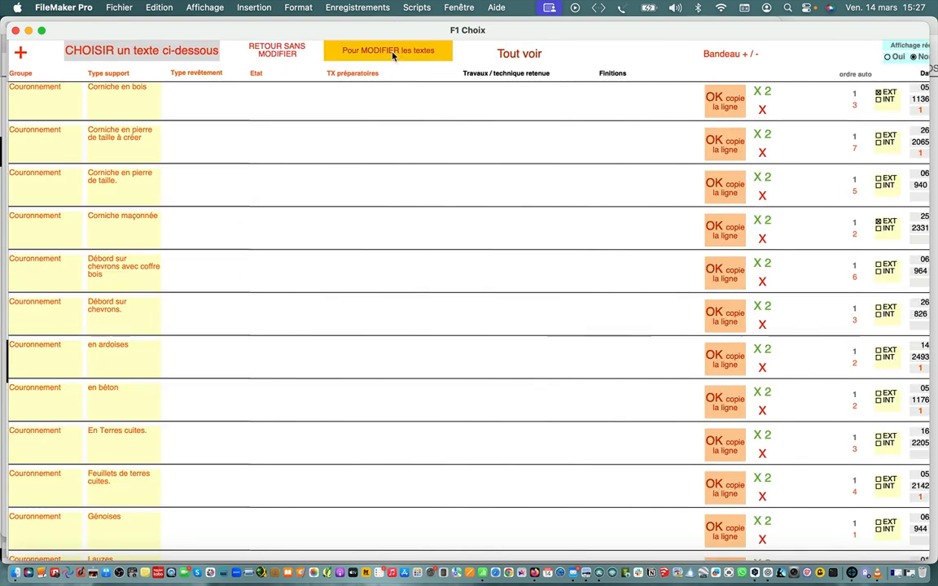
Narrow the Couronnement texts to "en ardoises", duplicate that row in editing mode and set the copy's condition to "Bon état"
{"action": "left_click", "coordinate": [117, 364]}
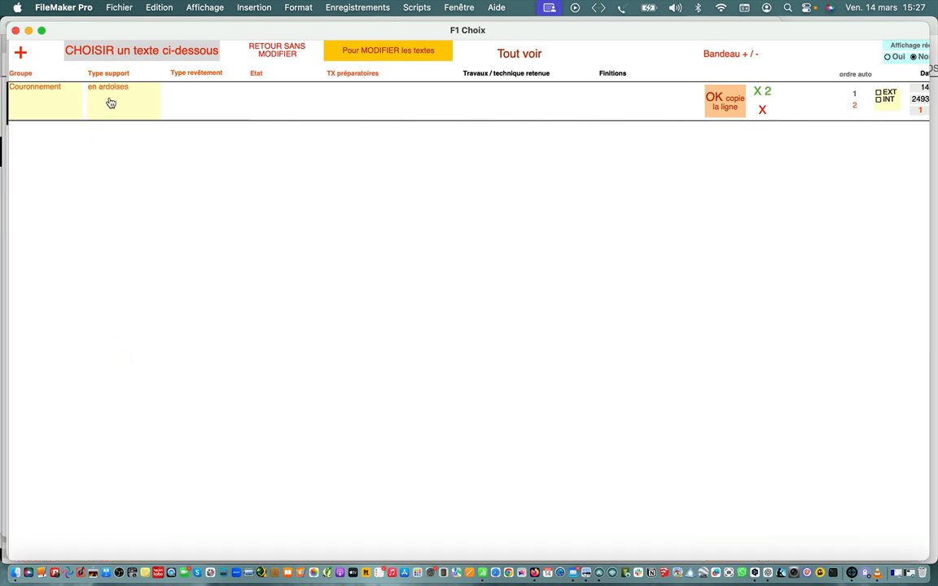
{"action": "left_click", "coordinate": [399, 54]}
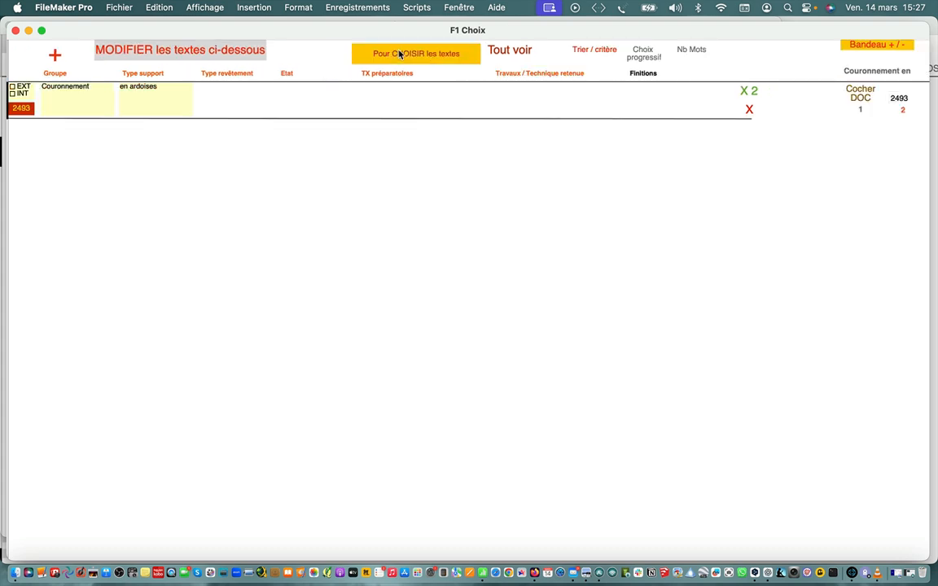
{"action": "left_click", "coordinate": [750, 91]}
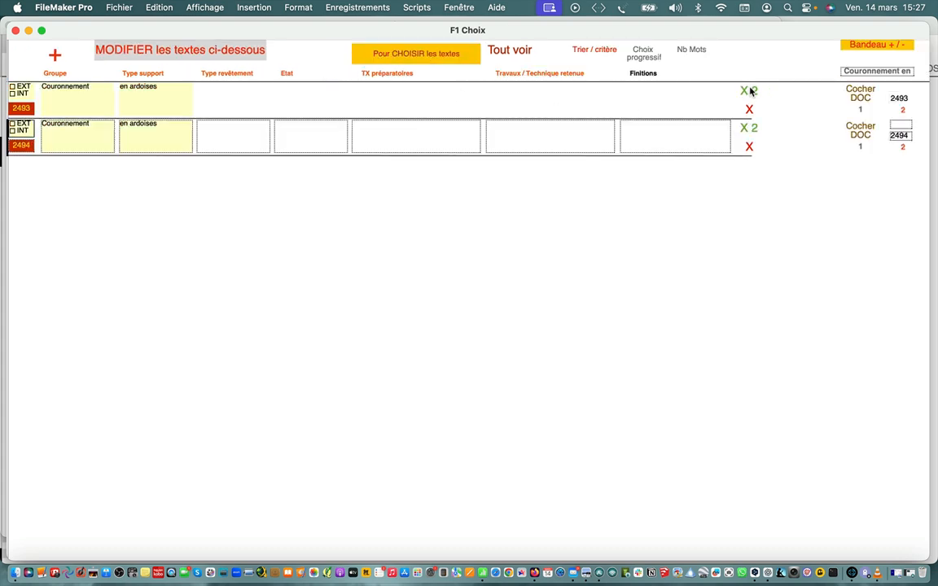
{"action": "left_click", "coordinate": [295, 137]}
{"action": "type", "text": "Bon état"}
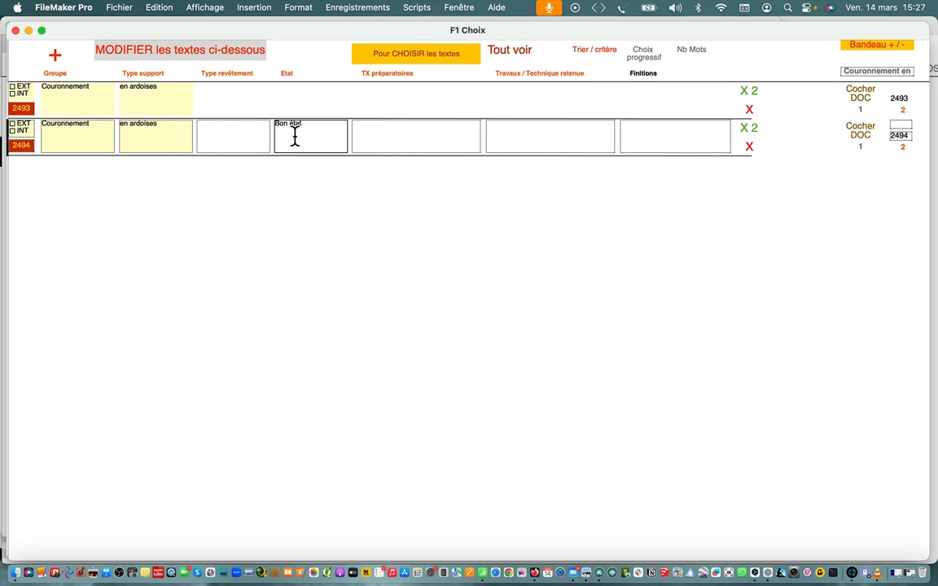
Duplicate the "Bon état" row and set the copy's condition to "Mauvais état" and preparatory works to "Dépose"
{"action": "key", "text": "super+d"}
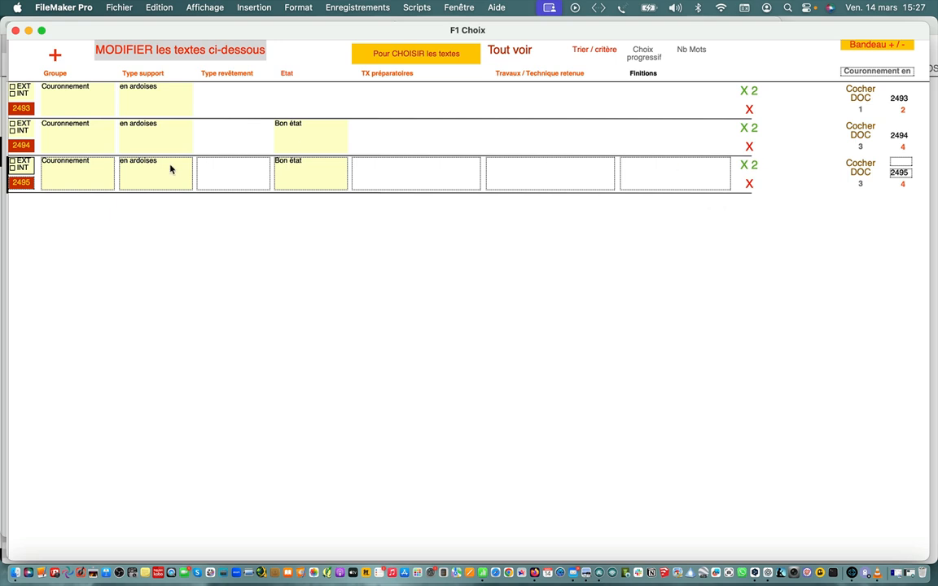
{"action": "left_click", "coordinate": [299, 176]}
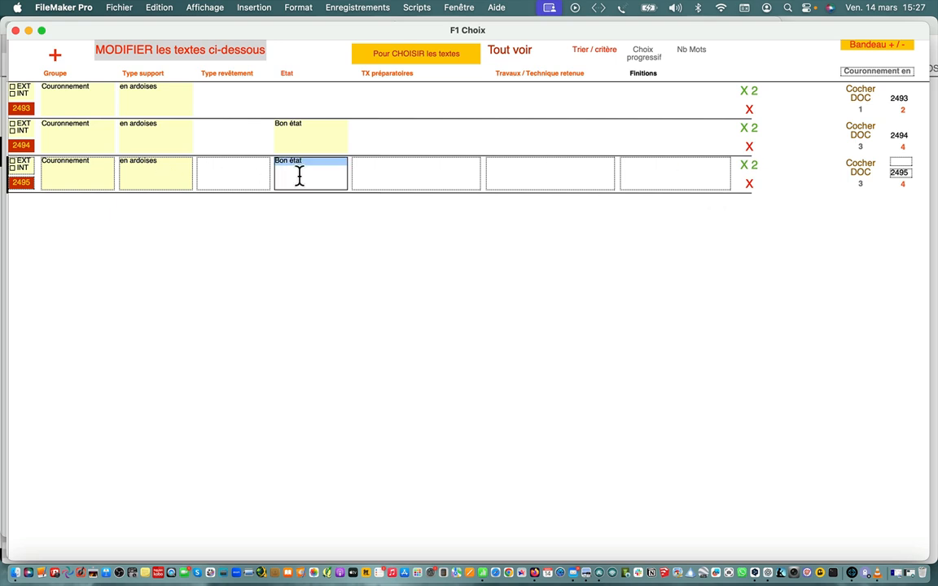
{"action": "type", "text": "Mauvais état"}
{"action": "left_click", "coordinate": [463, 170]}
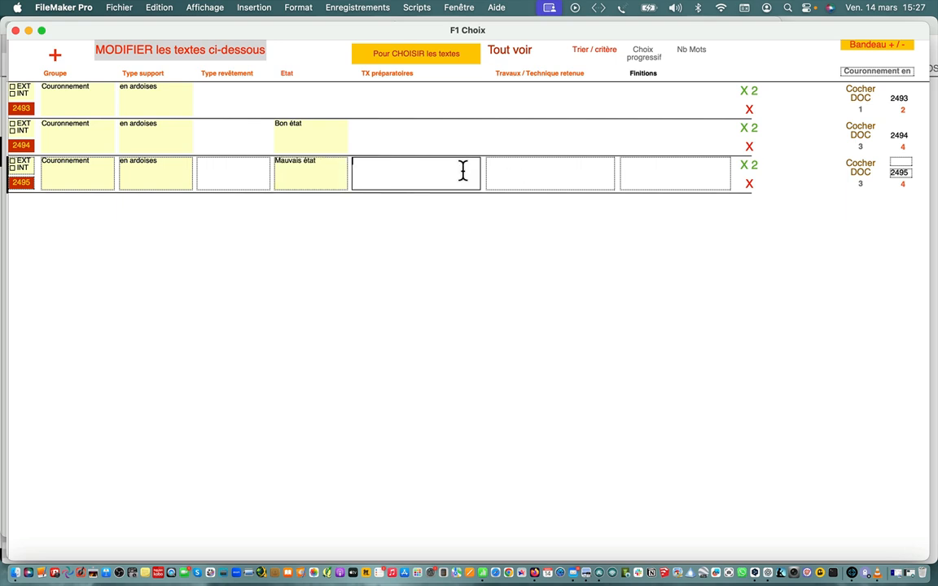
{"action": "type", "text": "Dépose"}
Enter "Remplacement par des ardoises de même taille et même épaisseur et teinte" as the "Mauvais état" row's works text
{"action": "left_click", "coordinate": [513, 179]}
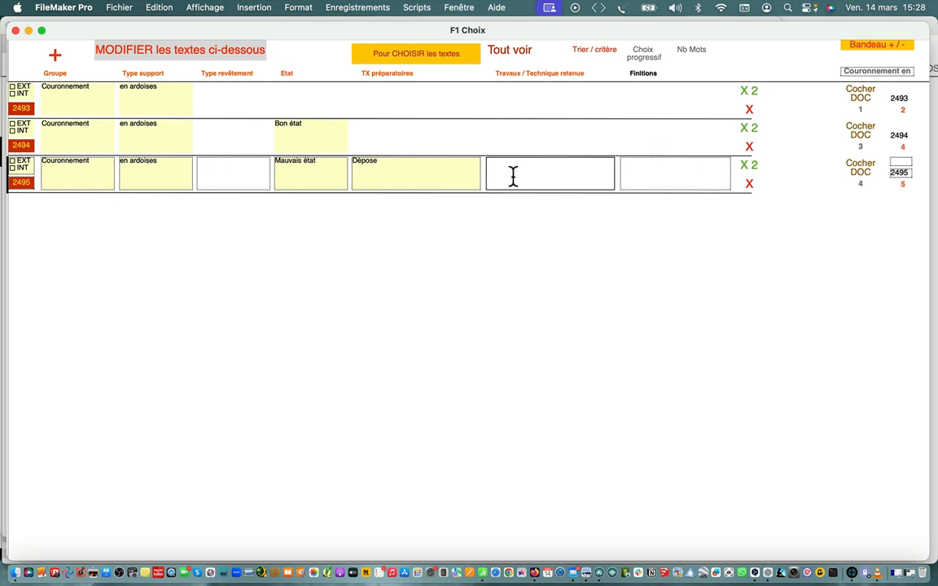
{"action": "type", "text": "Remplacement par des ardoises de même type et mêm"}
{"action": "key", "text": "BackSpace"}
{"action": "key", "text": "BackSpace"}
{"action": "type", "text": "ême épaisseur e"}
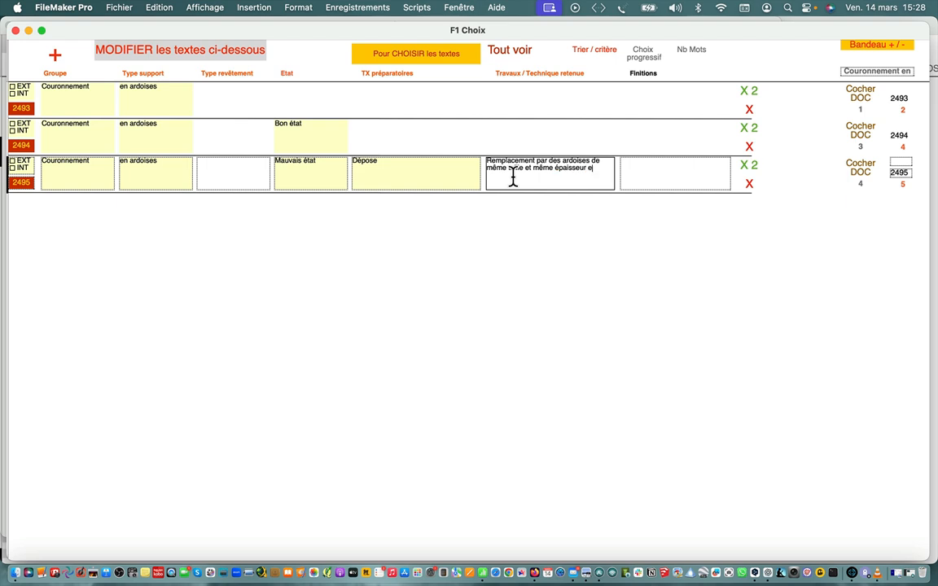
{"action": "type", "text": "t teinte"}
Set the "Mauvais état" row's finish to "Ardoise à nu" and return to the choice list
{"action": "left_click", "coordinate": [638, 176]}
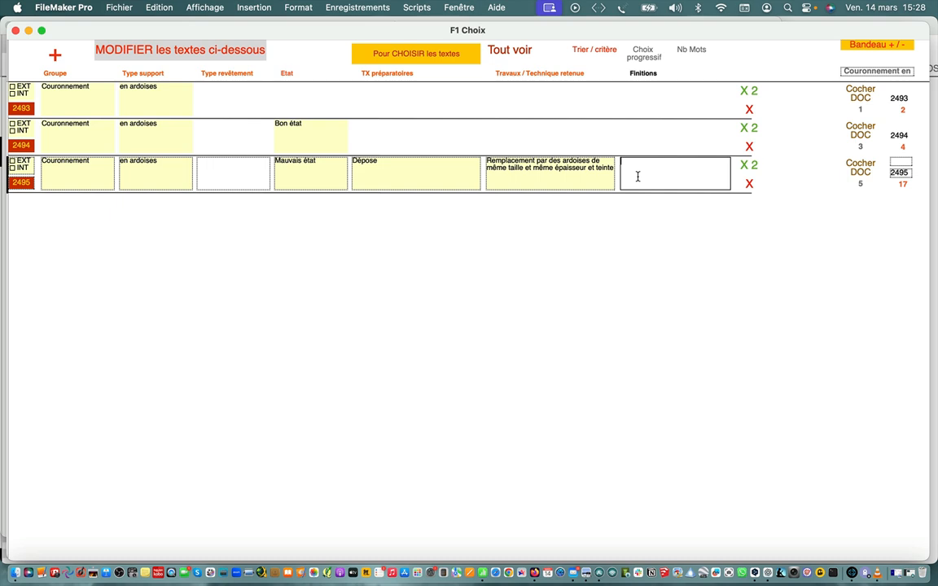
{"action": "type", "text": "Ardoise à nu"}
{"action": "left_click", "coordinate": [377, 168]}
{"action": "left_click", "coordinate": [324, 169]}
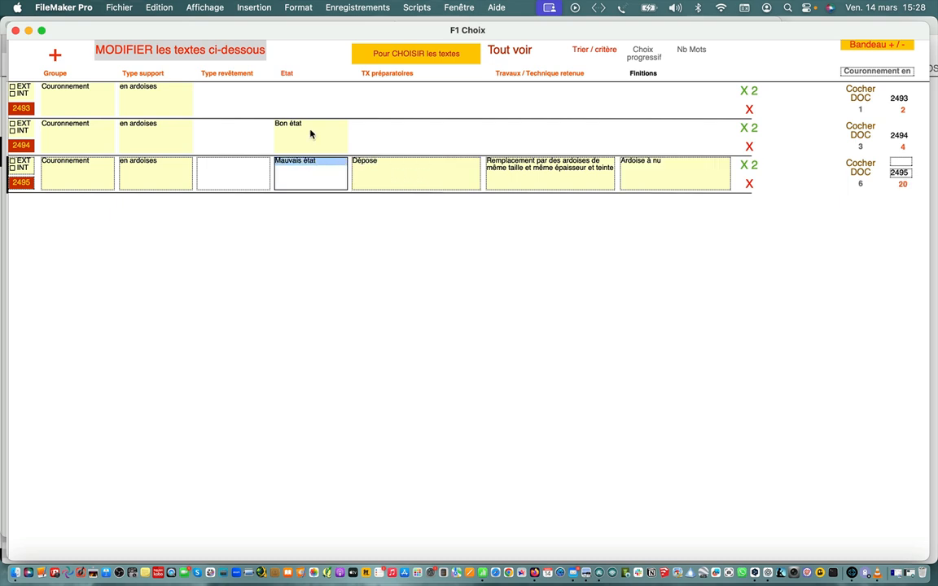
{"action": "left_click", "coordinate": [311, 134]}
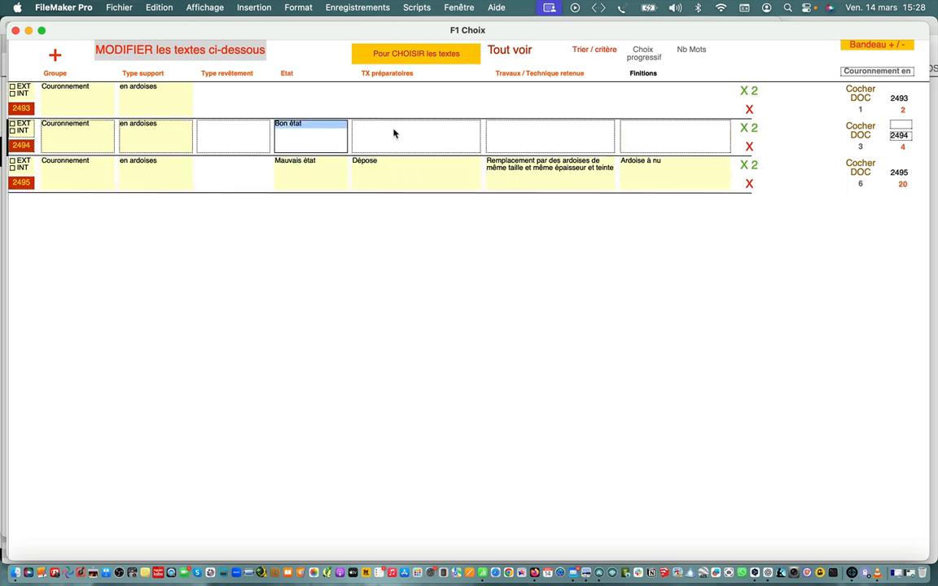
{"action": "left_click", "coordinate": [419, 57]}
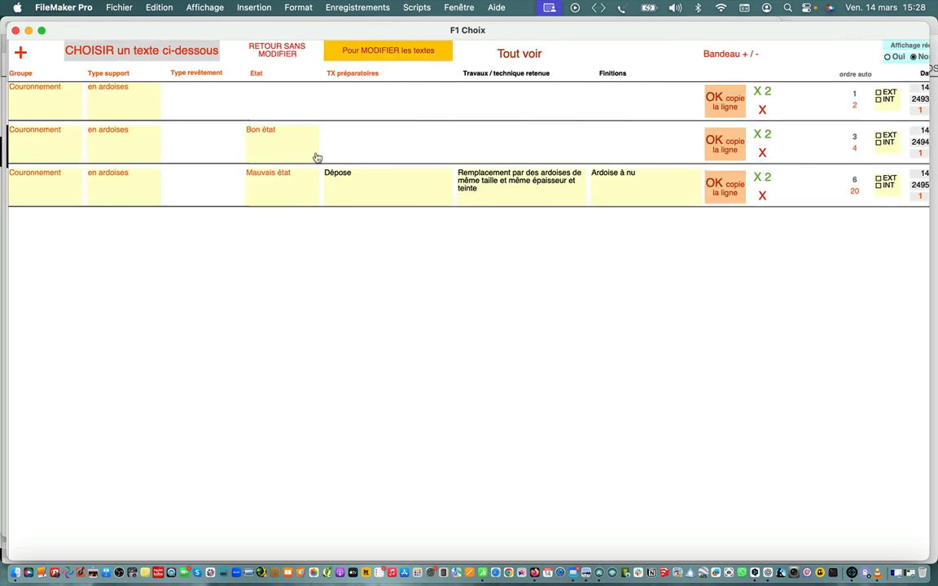
Copy the "Mauvais état" slate text into the préco and add a new Travaux divers support
{"action": "left_click", "coordinate": [268, 188]}
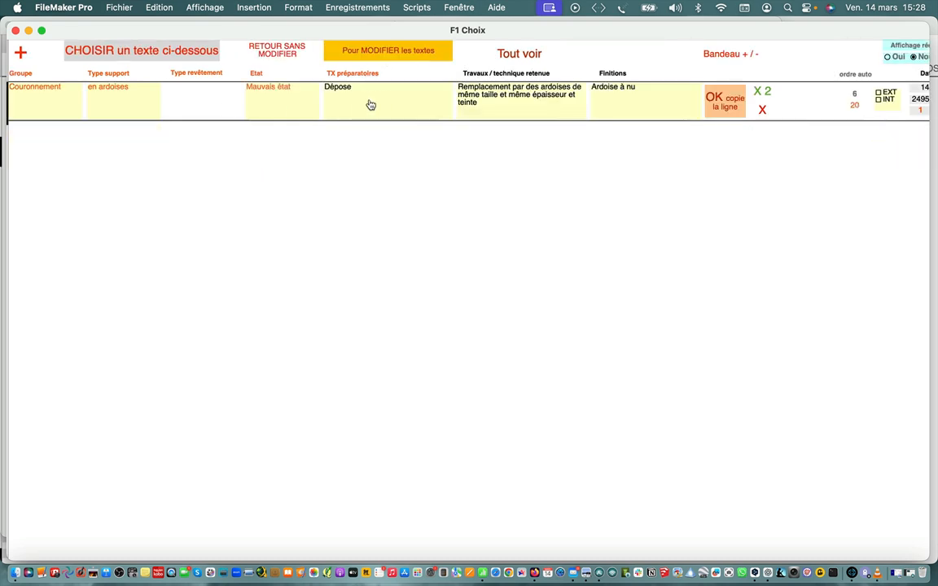
{"action": "left_click", "coordinate": [725, 99]}
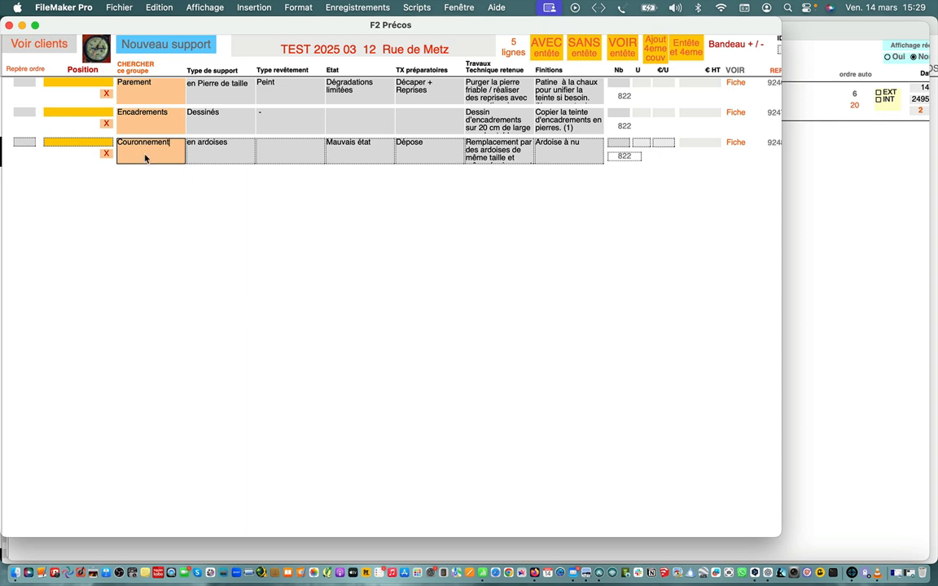
{"action": "left_click", "coordinate": [150, 38]}
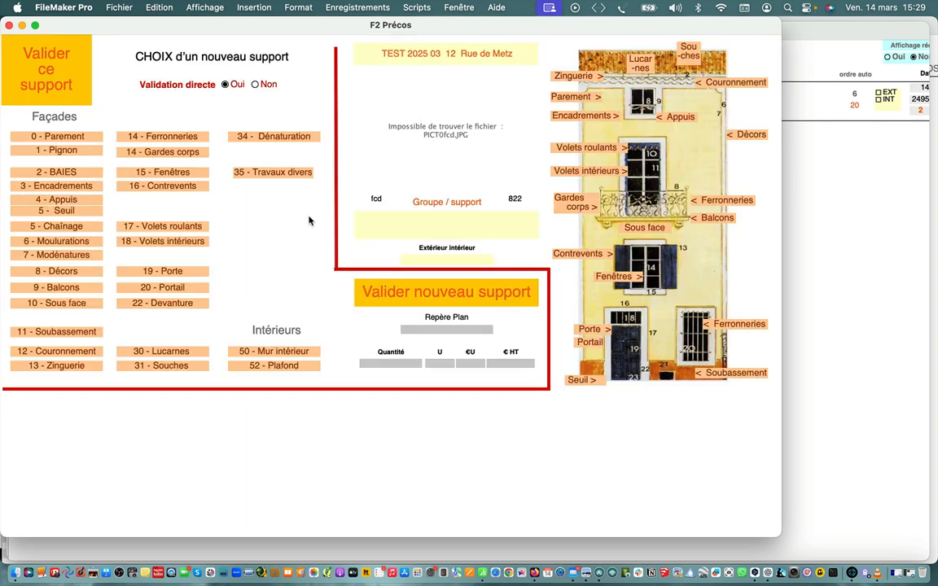
{"action": "left_click", "coordinate": [292, 175]}
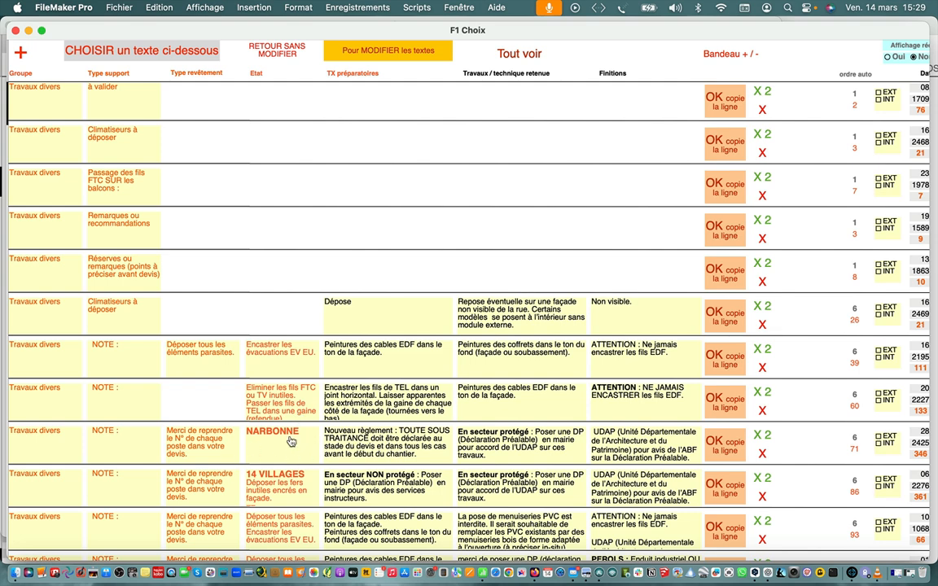
Permanently delete the NARBONNE note from the stock texts and copy the short "Déposer tous les éléments parasites." note into the préco
{"action": "left_click", "coordinate": [762, 455]}
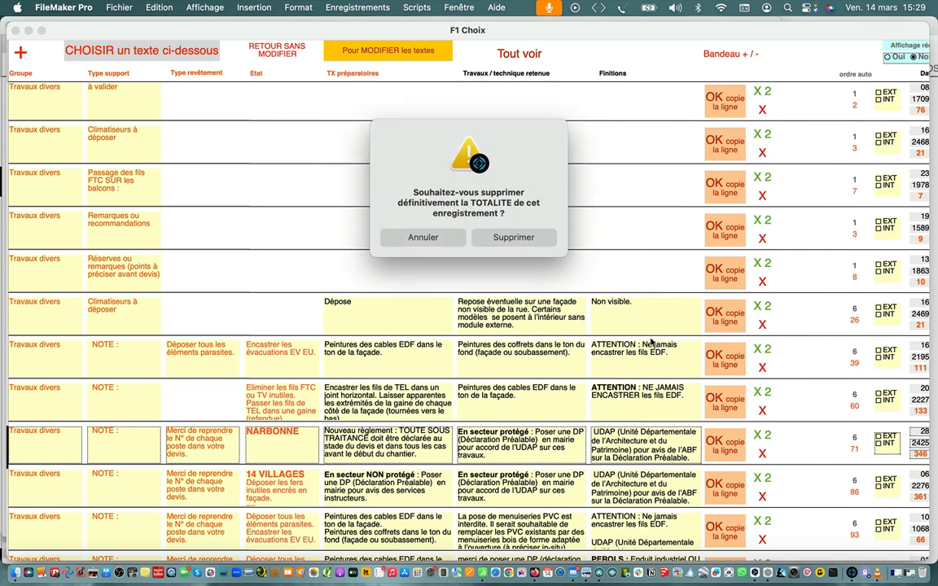
{"action": "left_click", "coordinate": [477, 237]}
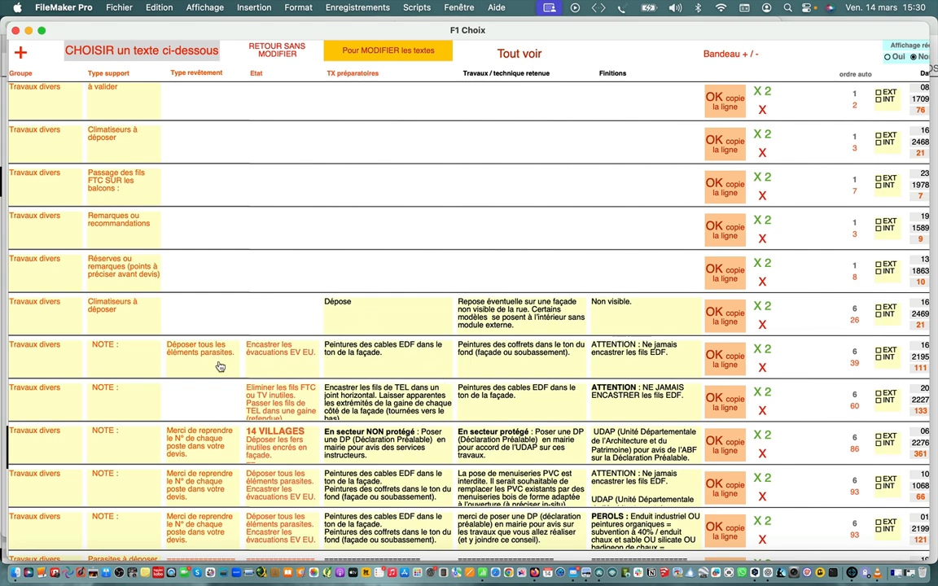
{"action": "left_click", "coordinate": [725, 356]}
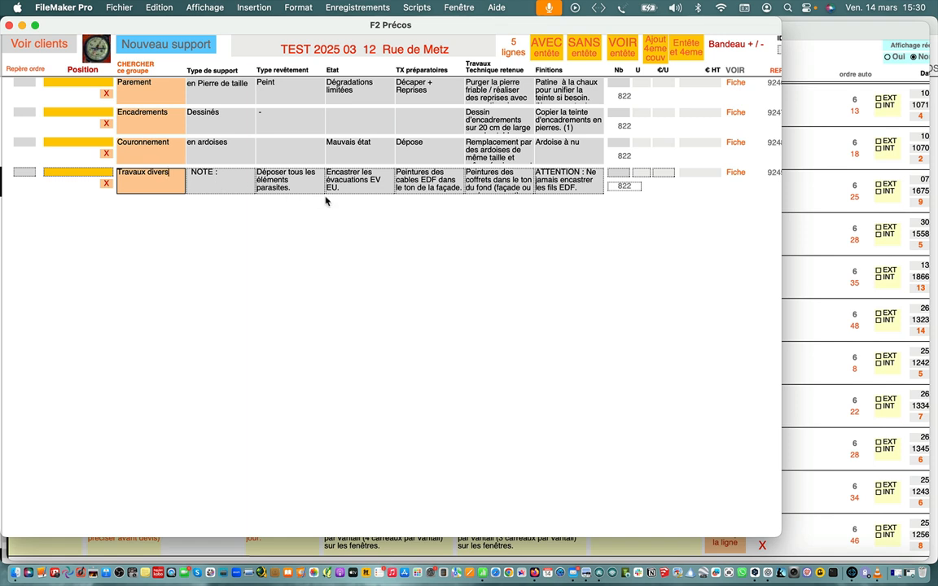
Review the Travaux divers note's texts in the préco, duplicate the line and select the copy's coating-type text
{"action": "left_click", "coordinate": [298, 187]}
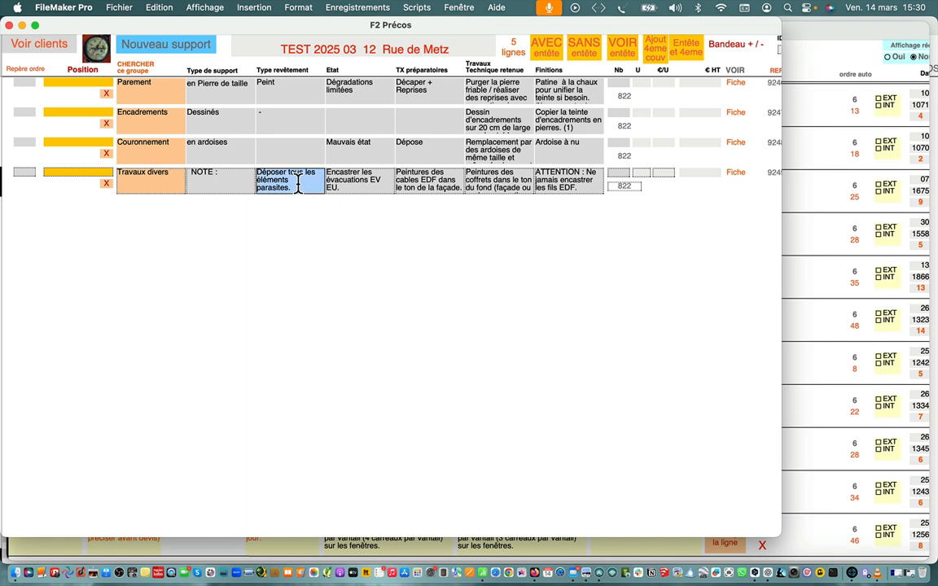
{"action": "left_click", "coordinate": [348, 186]}
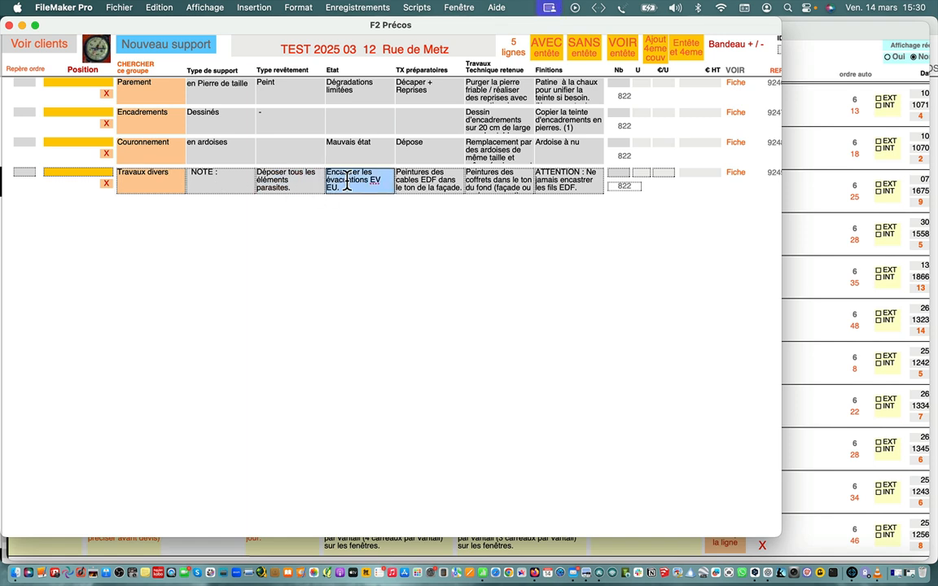
{"action": "left_click", "coordinate": [418, 179]}
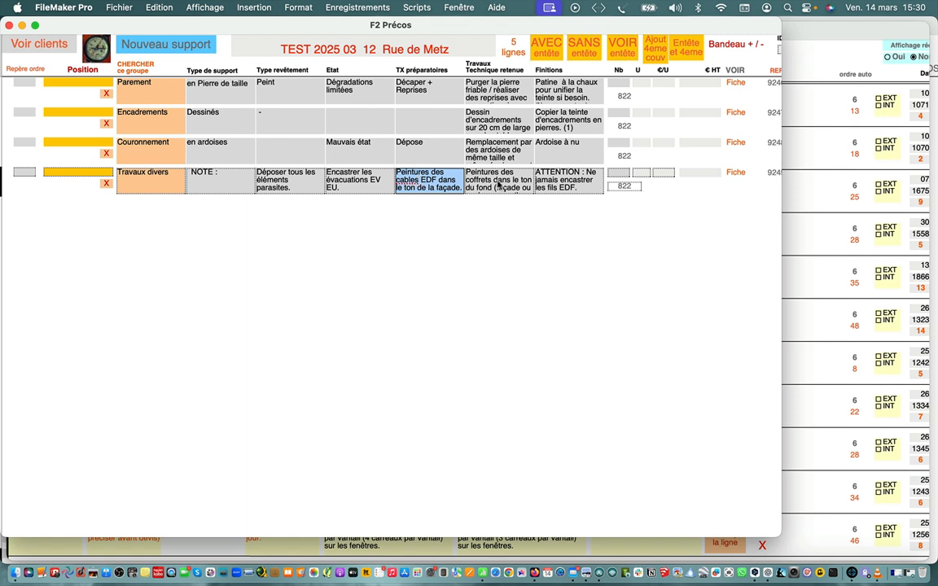
{"action": "left_click", "coordinate": [485, 179]}
{"action": "left_click", "coordinate": [572, 183]}
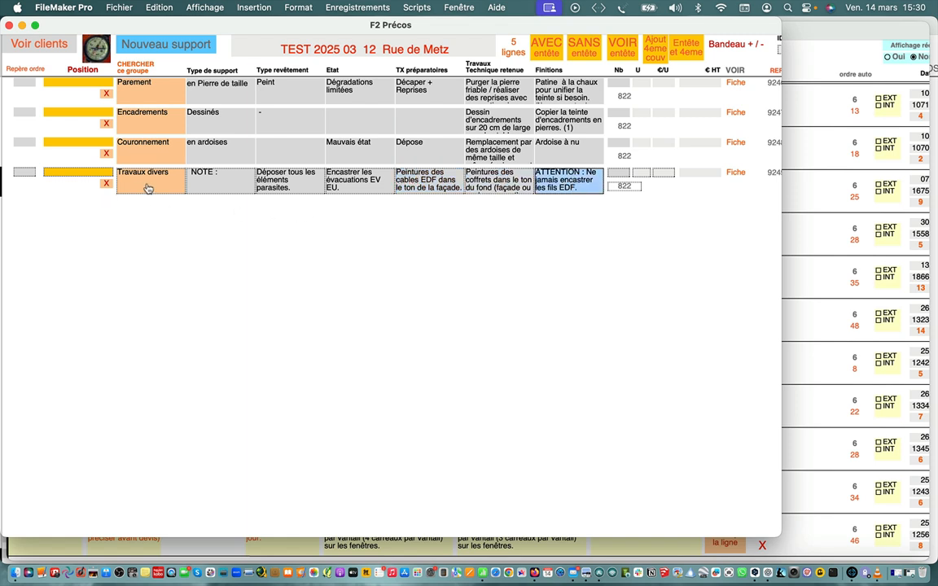
{"action": "left_click", "coordinate": [199, 180]}
{"action": "key", "text": "super+d"}
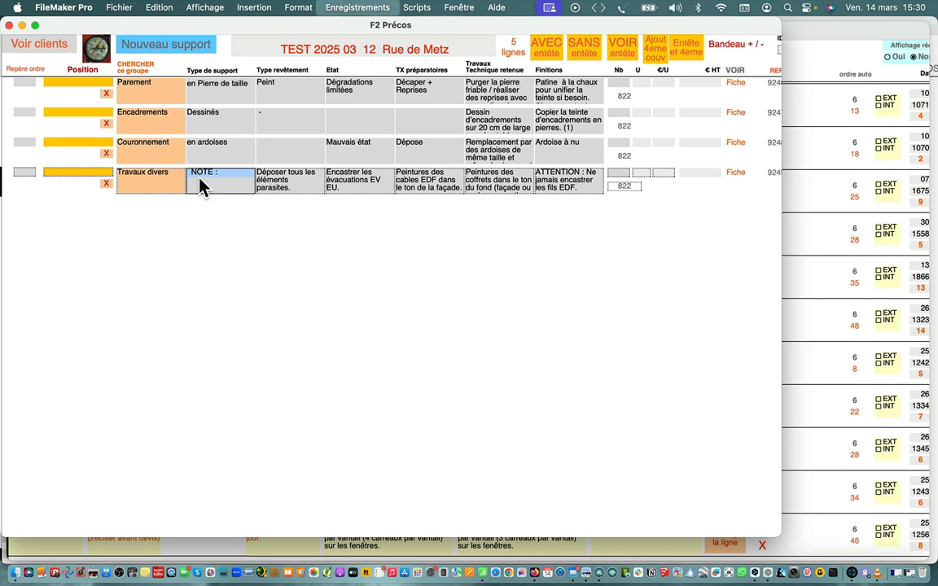
{"action": "left_click", "coordinate": [276, 214]}
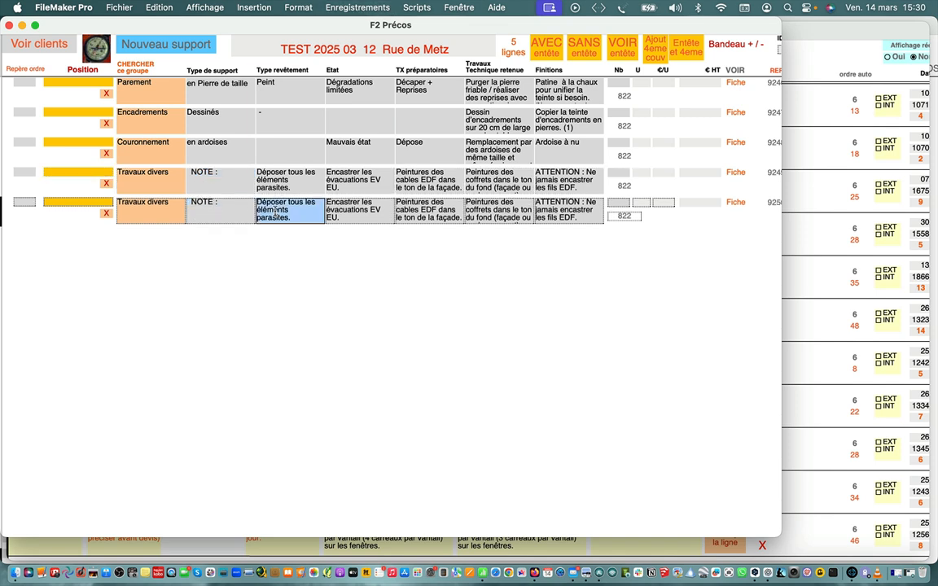
Clear the duplicated Travaux divers line's coating type, condition, preparatory works, retained technique and finish texts
{"action": "key", "text": "BackSpace"}
{"action": "left_click", "coordinate": [355, 216]}
{"action": "key", "text": "BackSpace"}
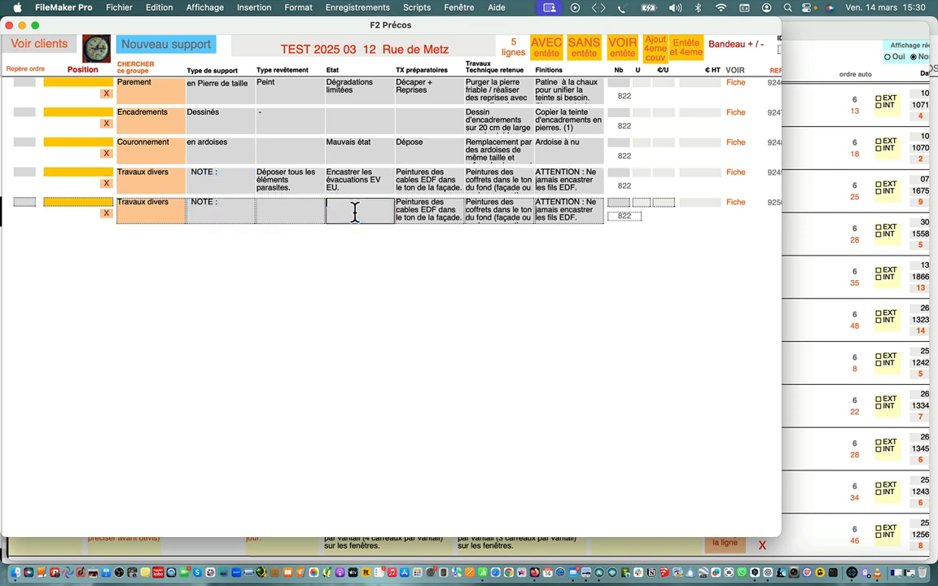
{"action": "left_click", "coordinate": [411, 208]}
{"action": "key", "text": "BackSpace"}
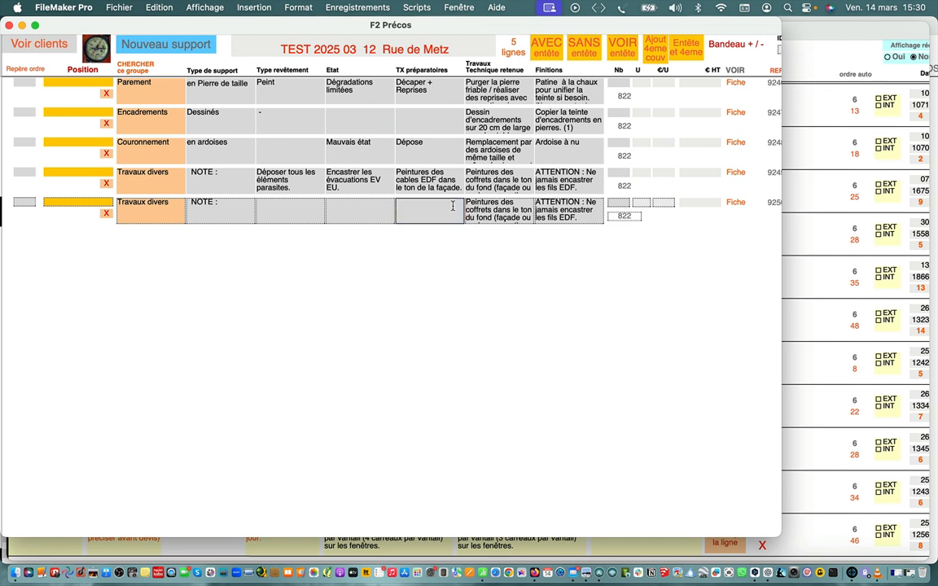
{"action": "left_click", "coordinate": [487, 212]}
{"action": "key", "text": "BackSpace"}
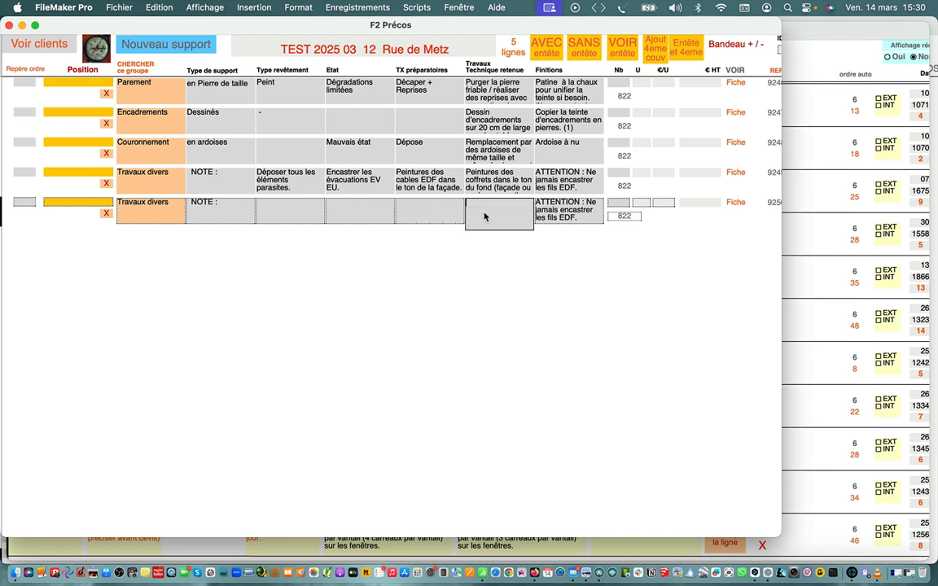
{"action": "left_click", "coordinate": [550, 211]}
{"action": "key", "text": "BackSpace"}
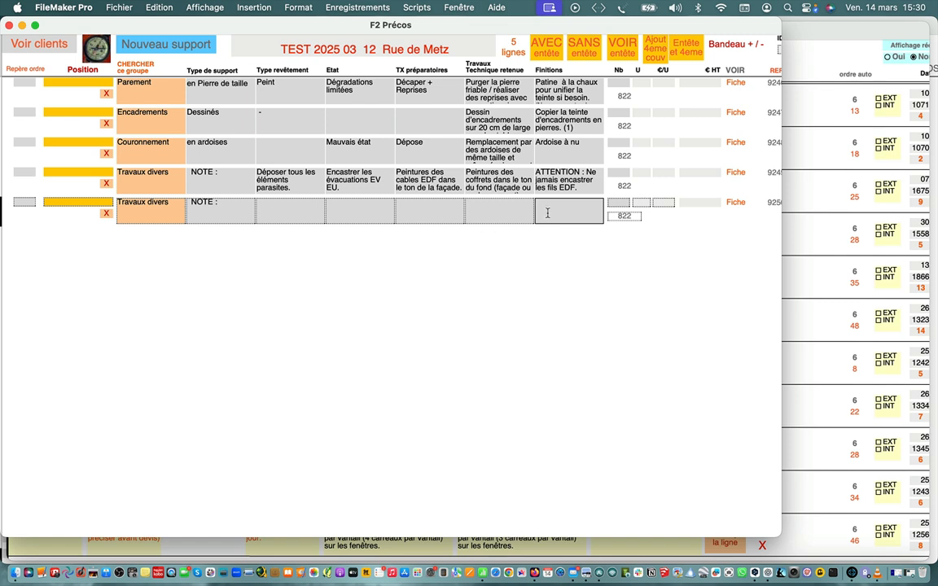
Enter "il a été convenu que ...." as the finish of the last Travaux divers line
{"action": "type", "text": "Il a été convenu que ...."}
Set the same line's retained technique to "Poser une déclaration préalable pour avis de l'ABF"
{"action": "left_click", "coordinate": [492, 211]}
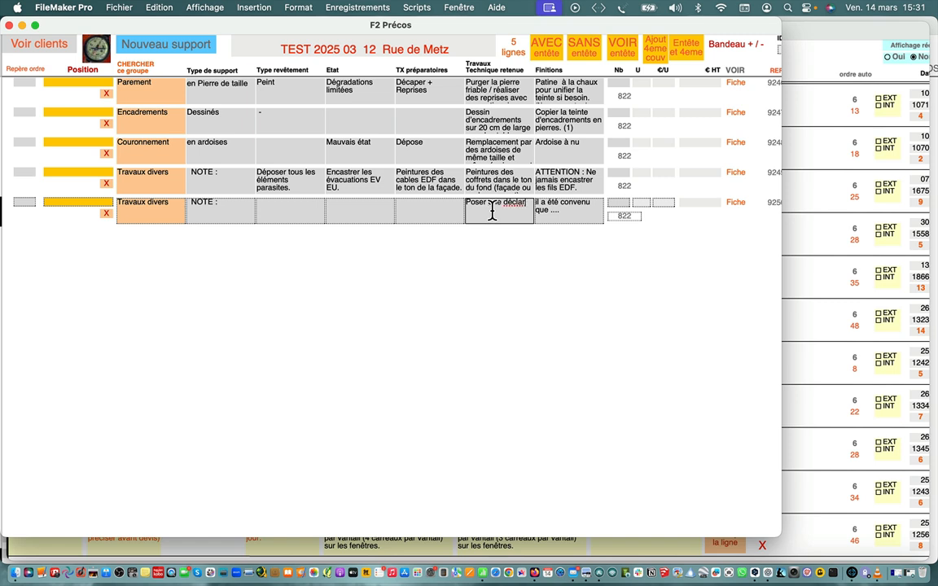
{"action": "type", "text": "ion préalable pour avis"}
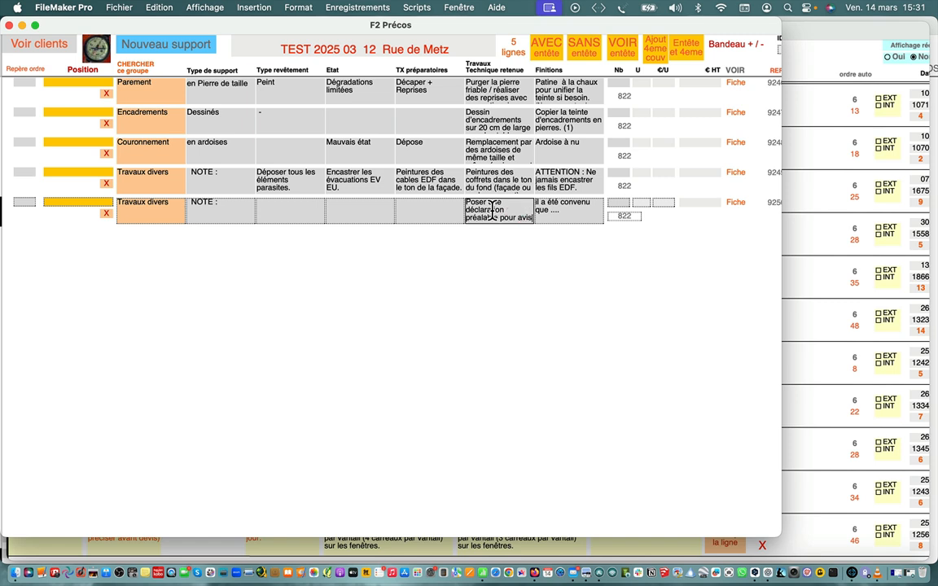
{"action": "type", "text": " de l'ABF"}
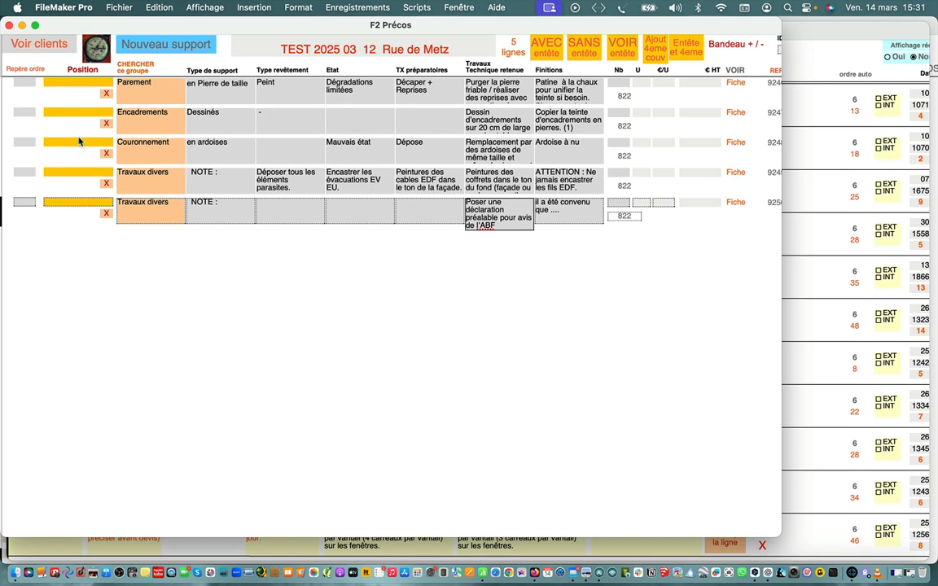
Number the préco lines in their current order, and view the client's header sheet before returning to the list
{"action": "left_click", "coordinate": [25, 72]}
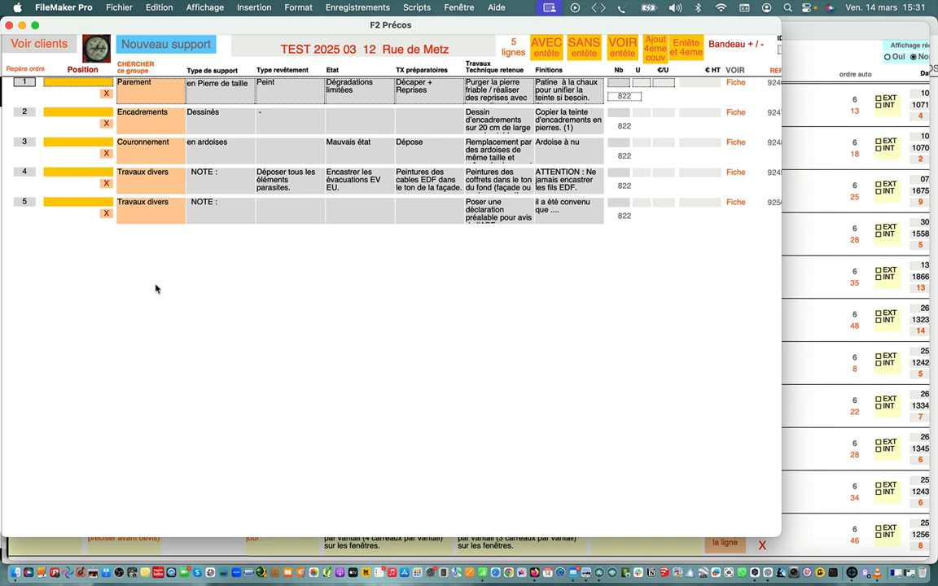
{"action": "left_click", "coordinate": [29, 72]}
{"action": "left_click", "coordinate": [623, 49]}
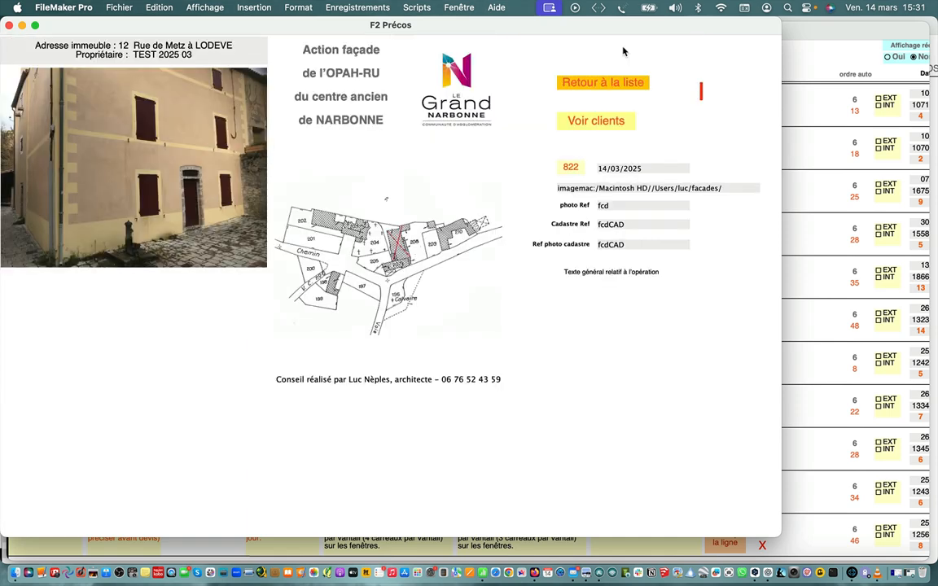
{"action": "left_click", "coordinate": [603, 84]}
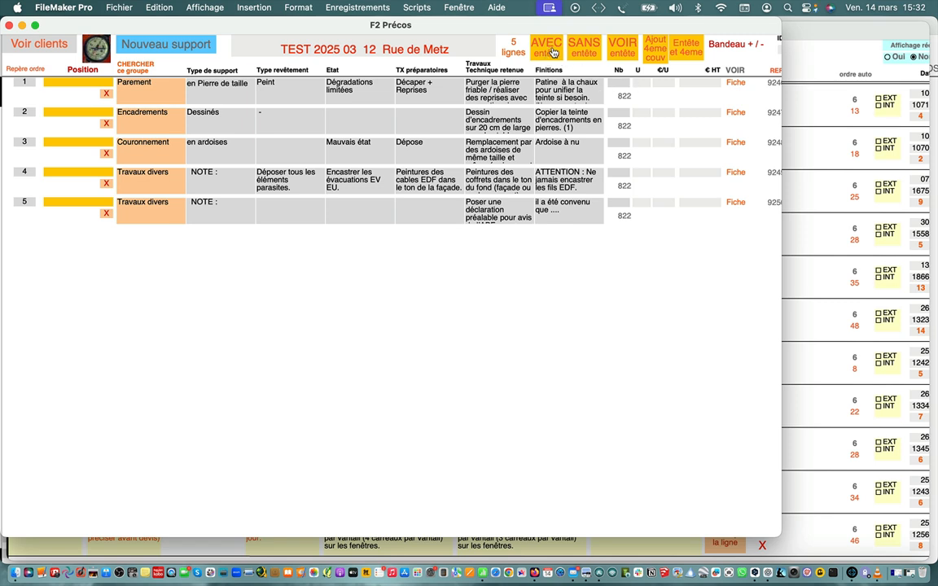
Export the préco with its header and fourth cover page to the Bureau folder as "TEST 2025 0312Metz.pdf"
{"action": "left_click", "coordinate": [690, 50]}
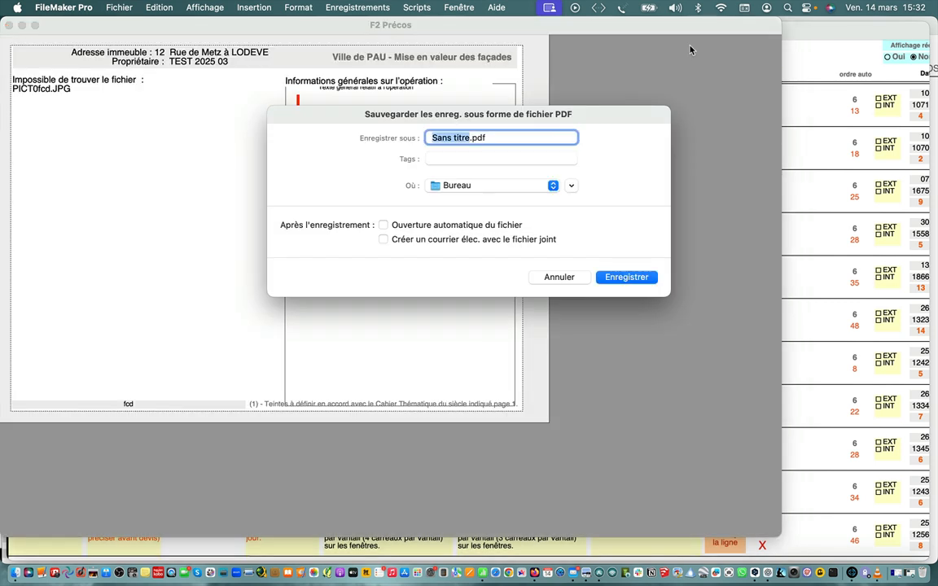
{"action": "type", "text": "TEST 2025 0312Metz"}
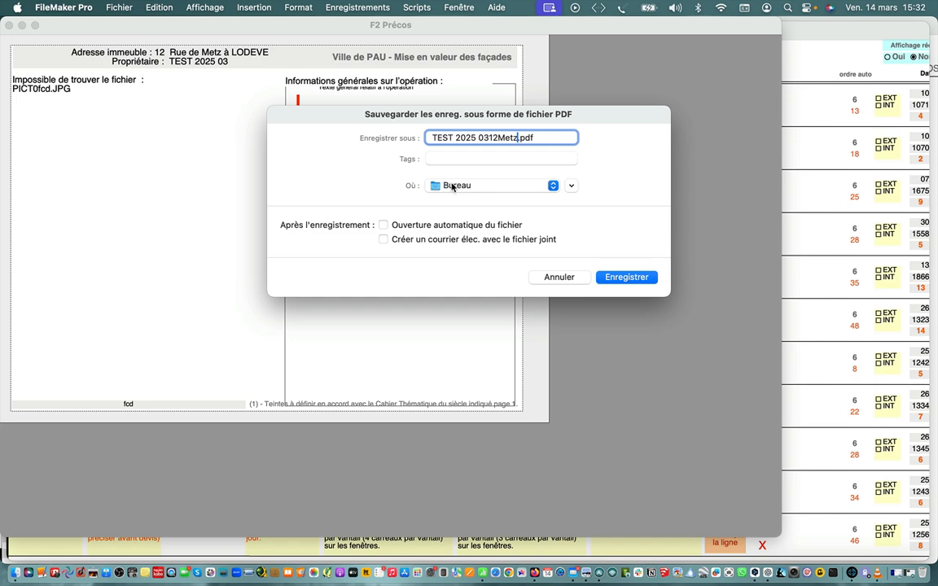
{"action": "left_click", "coordinate": [628, 277]}
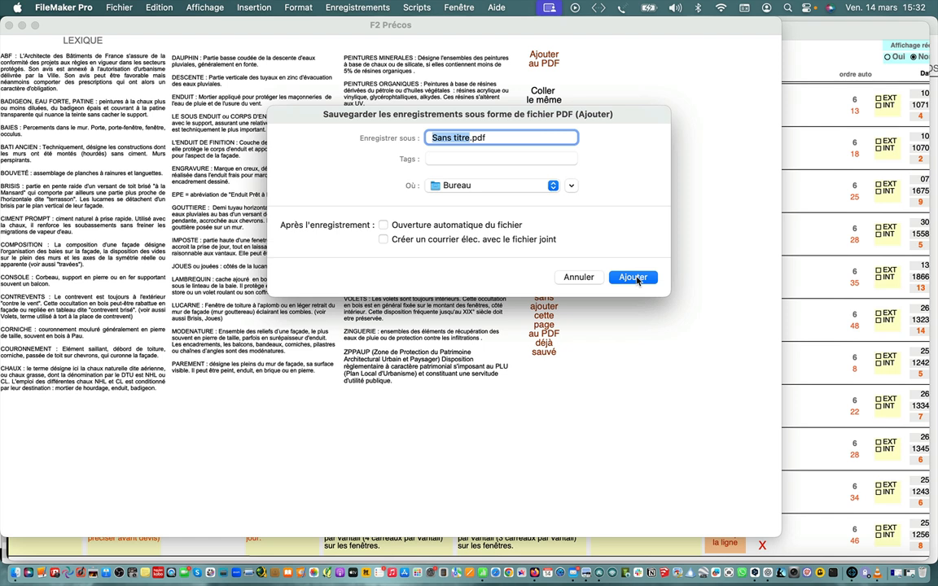
Append the Lexique page to "TEST 2025 0312Metz.pdf" in the Bureau folder, accepting the replacement
{"action": "type", "text": "TEST 2025 0312Metz"}
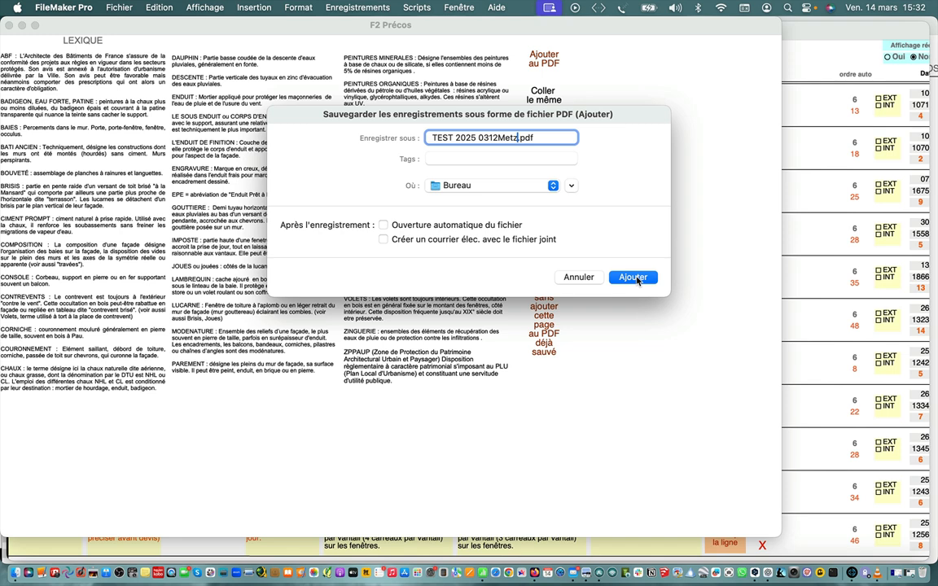
{"action": "left_click", "coordinate": [642, 278]}
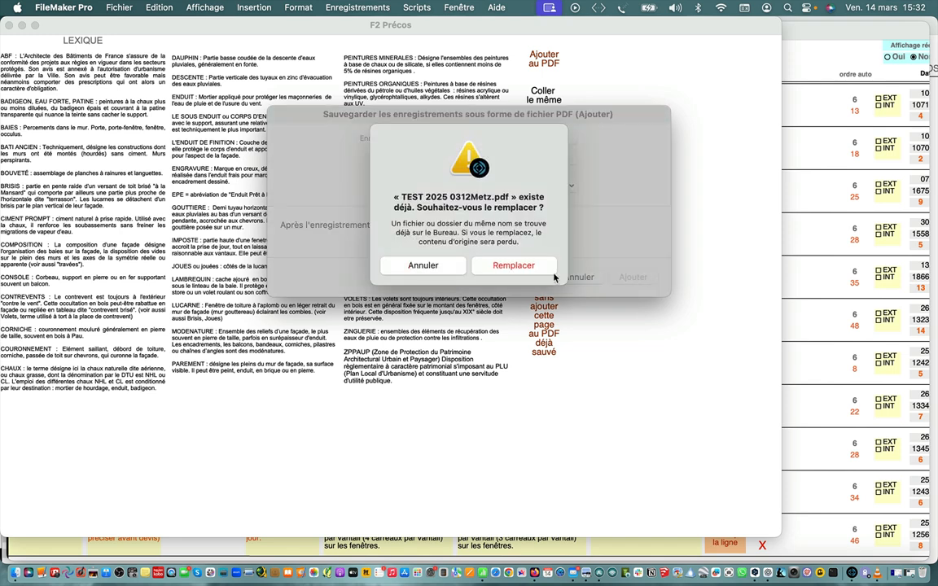
{"action": "left_click", "coordinate": [522, 266]}
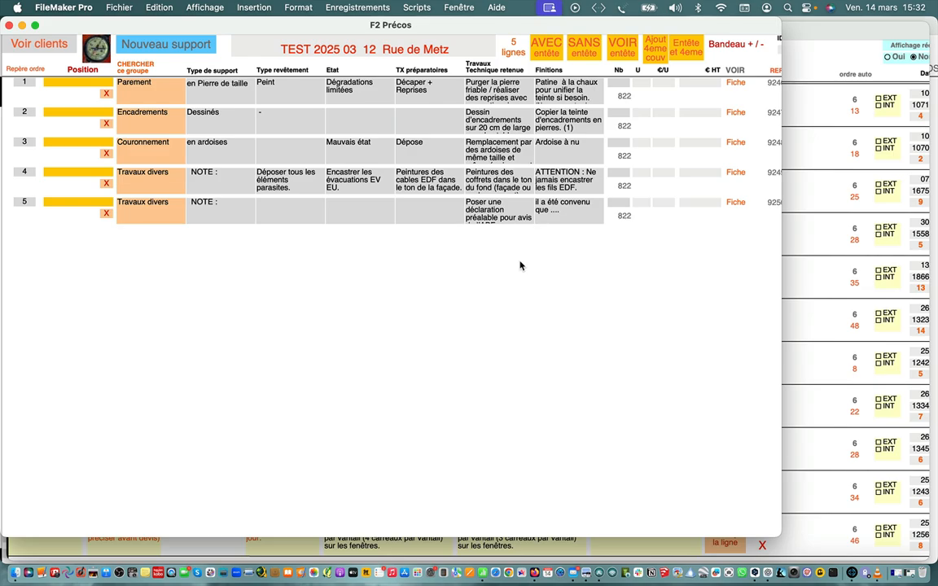
Open "TEST 2025 0312Metz.pdf" from the desktop and examine its header page, diagnostic and prescriptions table, and footnote on tints
{"action": "key", "text": "ctrl+Right"}
{"action": "key", "text": "ctrl+Right"}
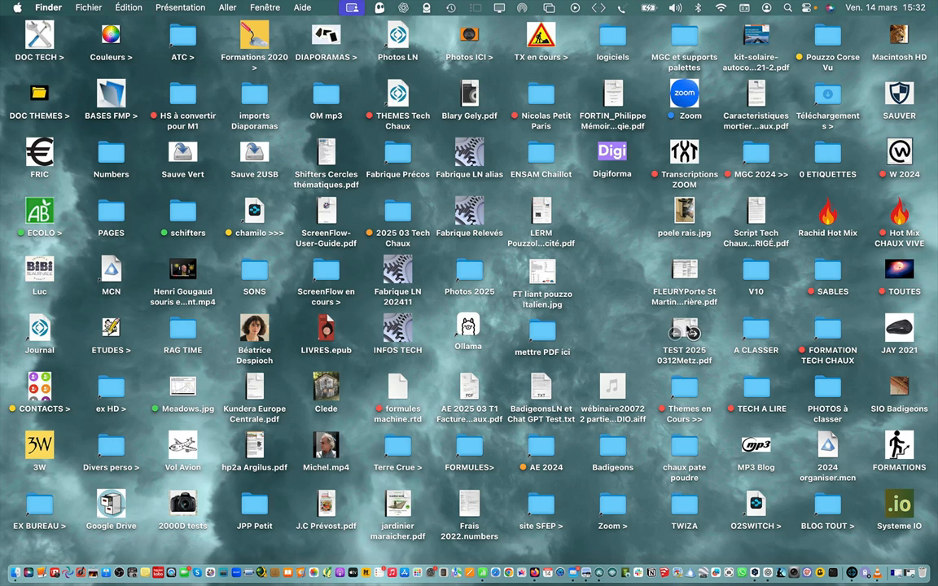
{"action": "double_click", "coordinate": [686, 330]}
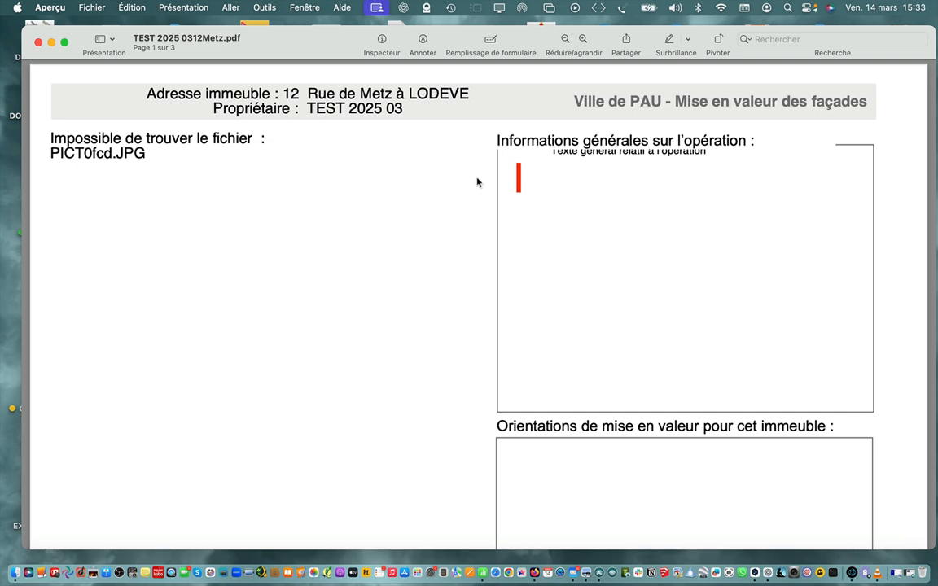
{"action": "scroll", "coordinate": [477, 182], "scroll_direction": "down", "scroll_amount": 10}
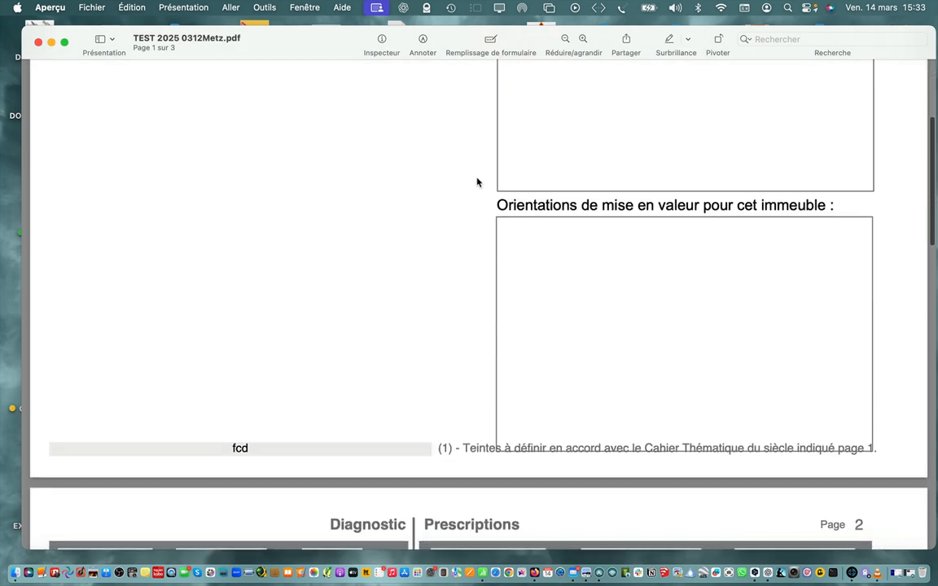
{"action": "scroll", "coordinate": [478, 181], "scroll_direction": "down", "scroll_amount": 3}
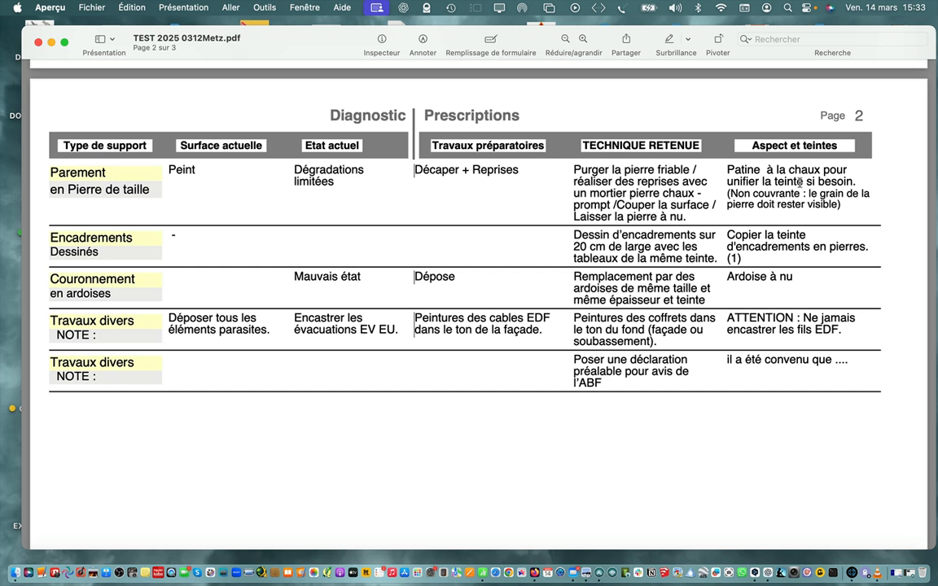
{"action": "scroll", "coordinate": [787, 245], "scroll_direction": "down", "scroll_amount": 5}
{"action": "scroll", "coordinate": [787, 245], "scroll_direction": "down", "scroll_amount": 3}
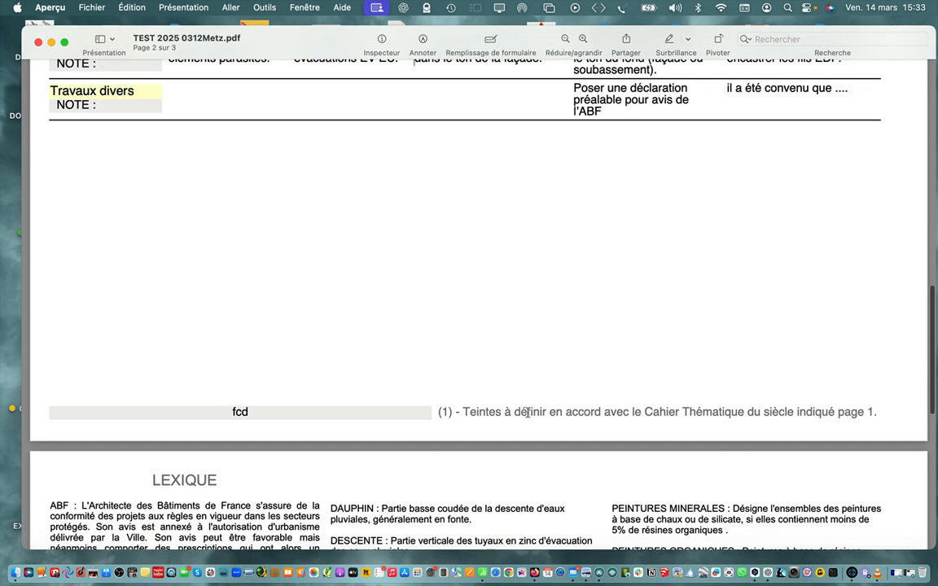
{"action": "scroll", "coordinate": [665, 249], "scroll_direction": "up", "scroll_amount": 4}
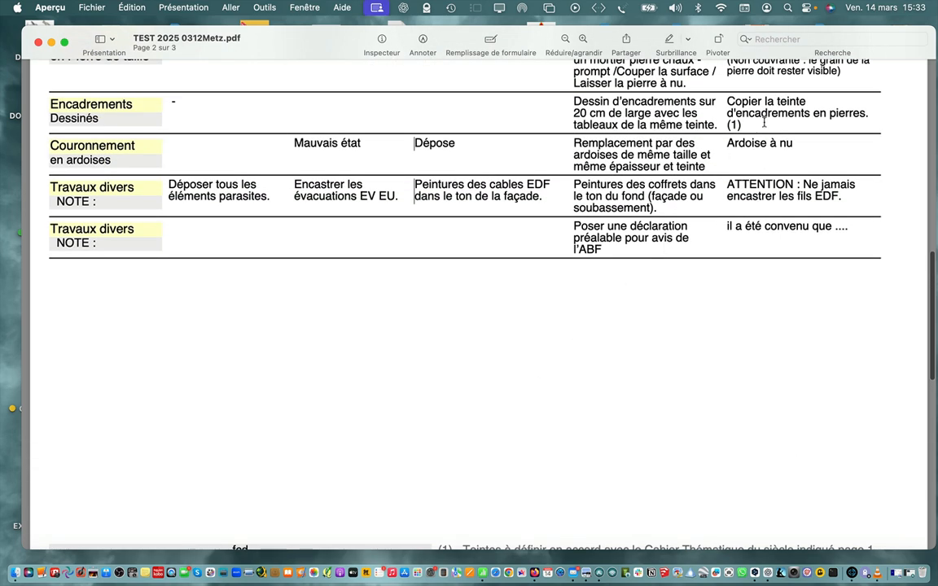
{"action": "scroll", "coordinate": [662, 163], "scroll_direction": "down", "scroll_amount": 5}
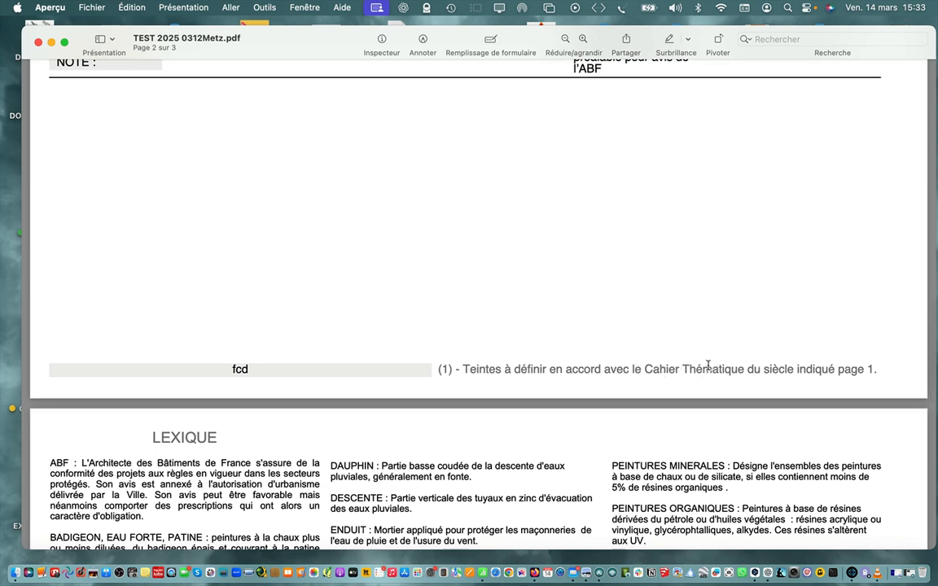
{"action": "scroll", "coordinate": [712, 368], "scroll_direction": "up", "scroll_amount": 10}
{"action": "scroll", "coordinate": [707, 366], "scroll_direction": "up", "scroll_amount": 10}
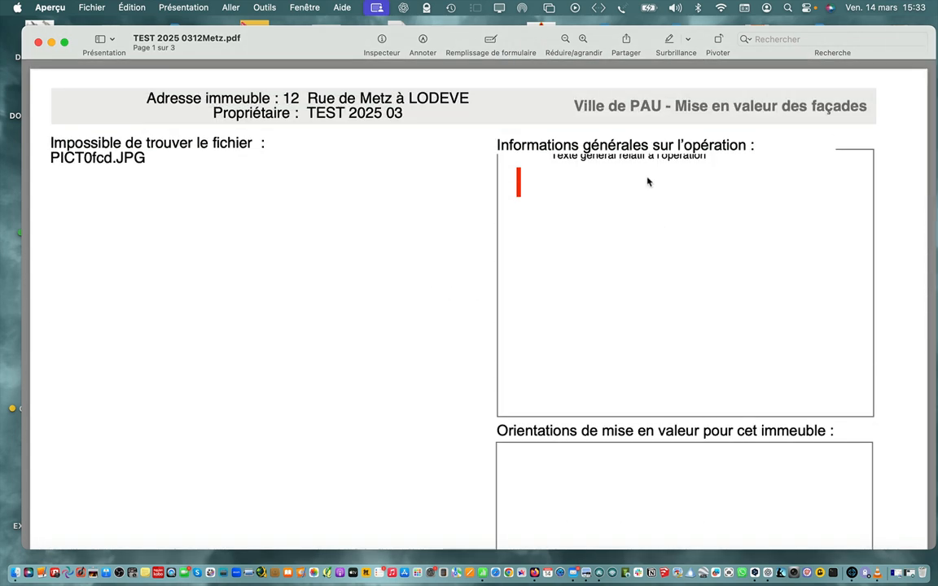
Read through the exported PDF to the definitions on its Lexique page, and close the document
{"action": "scroll", "coordinate": [629, 117], "scroll_direction": "down", "scroll_amount": 1}
{"action": "scroll", "coordinate": [628, 117], "scroll_direction": "down", "scroll_amount": 10}
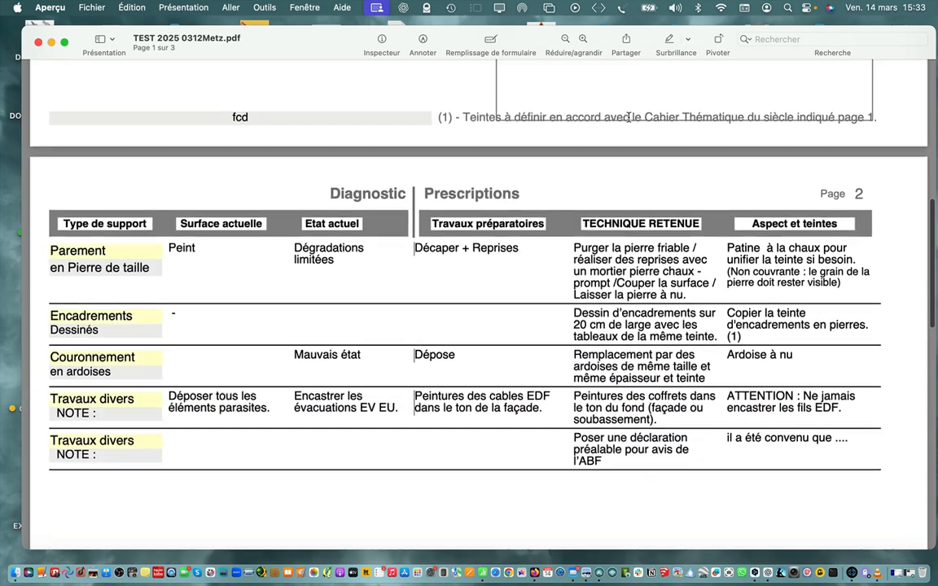
{"action": "scroll", "coordinate": [628, 117], "scroll_direction": "down", "scroll_amount": 4}
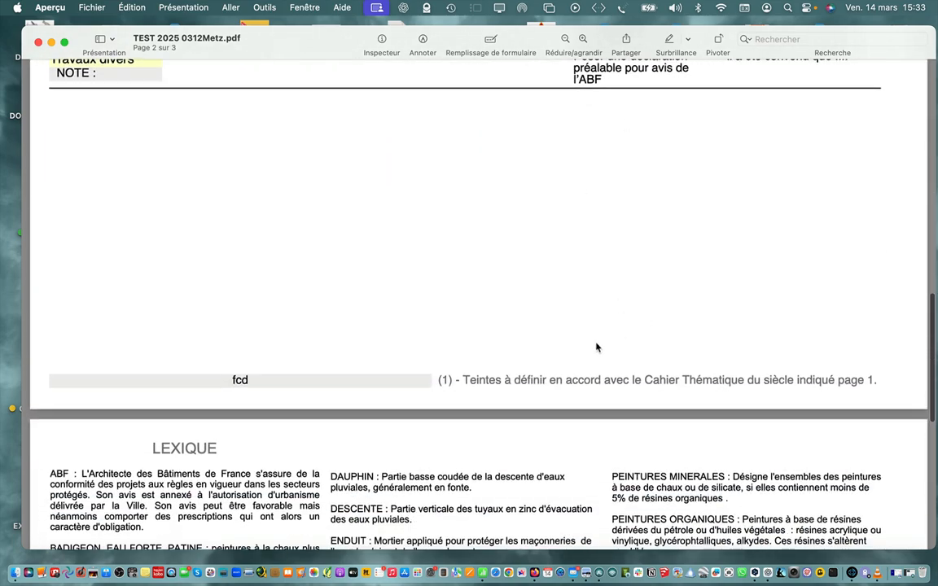
{"action": "scroll", "coordinate": [461, 340], "scroll_direction": "down", "scroll_amount": 8}
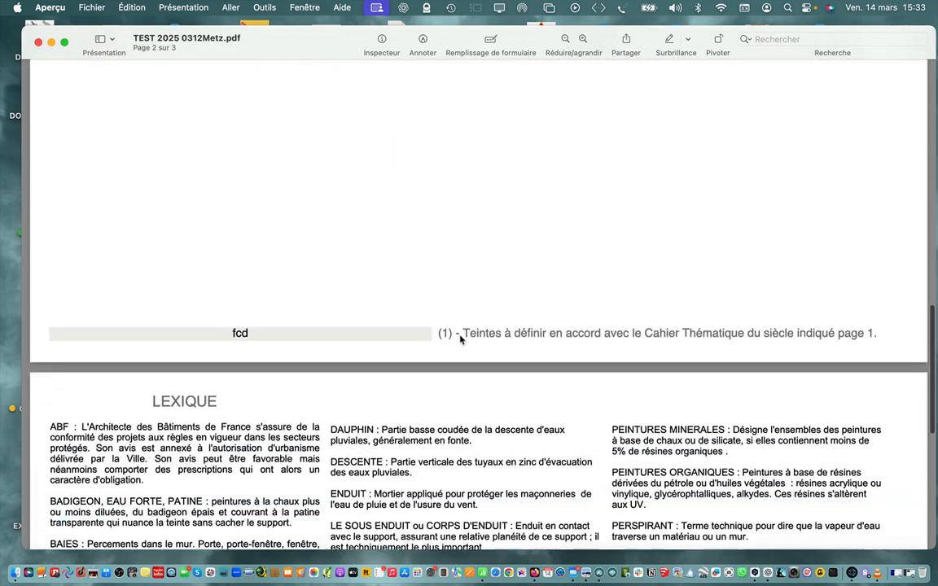
{"action": "scroll", "coordinate": [461, 339], "scroll_direction": "down", "scroll_amount": 2}
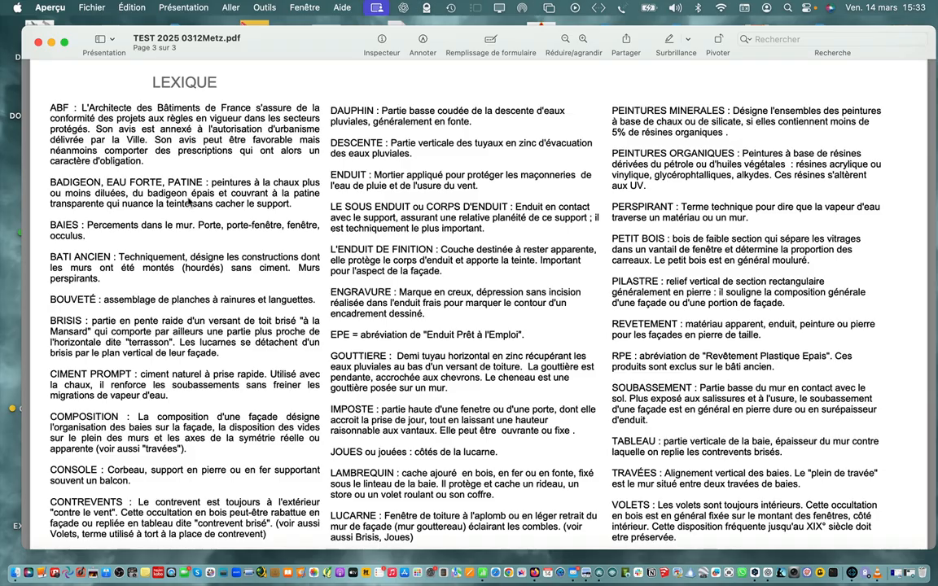
{"action": "scroll", "coordinate": [155, 118], "scroll_direction": "down", "scroll_amount": 3}
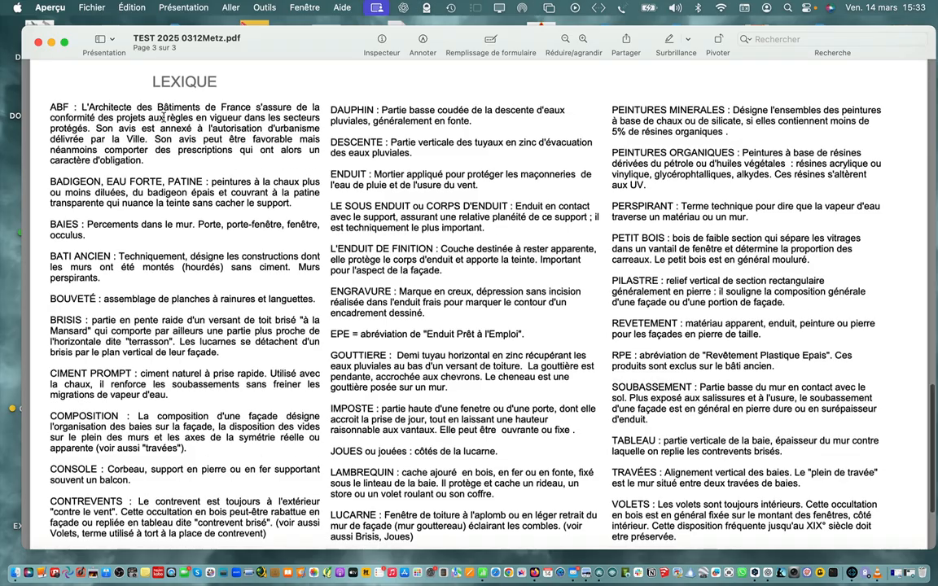
{"action": "scroll", "coordinate": [163, 116], "scroll_direction": "down", "scroll_amount": 3}
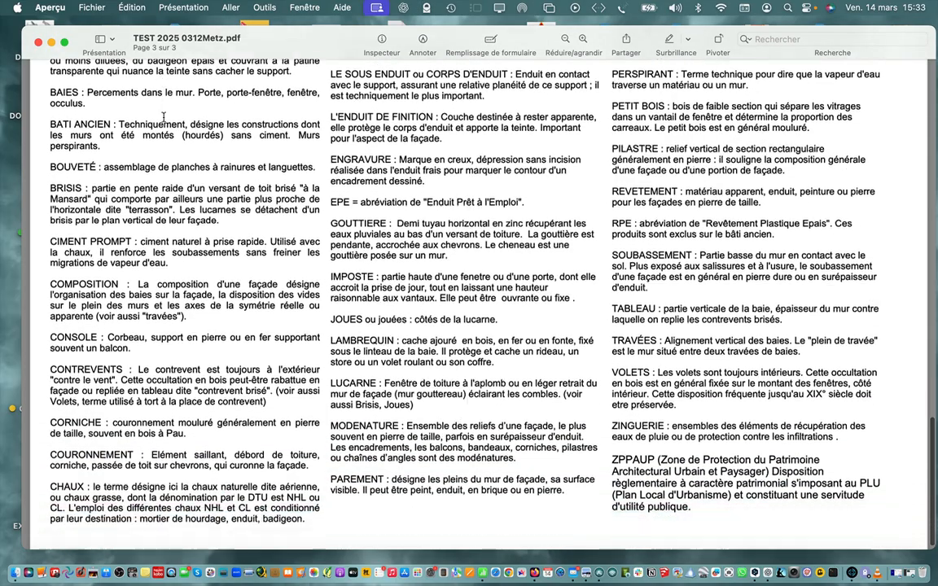
{"action": "scroll", "coordinate": [163, 117], "scroll_direction": "up", "scroll_amount": 5}
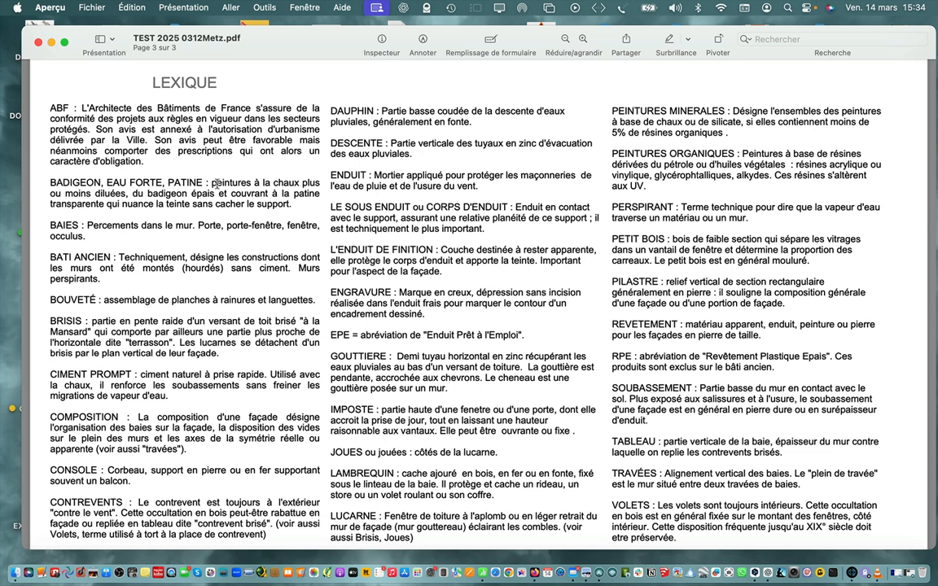
{"action": "left_click", "coordinate": [38, 42]}
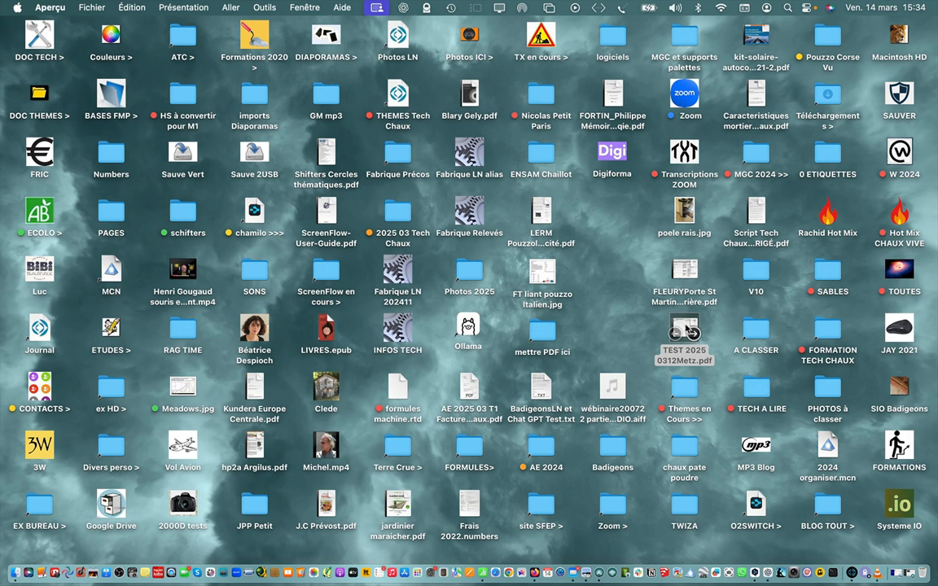
Move "TEST 2025 0312Metz.pdf" to the trash and switch back to the préco list in FileMaker Pro
{"action": "right_click", "coordinate": [686, 330]}
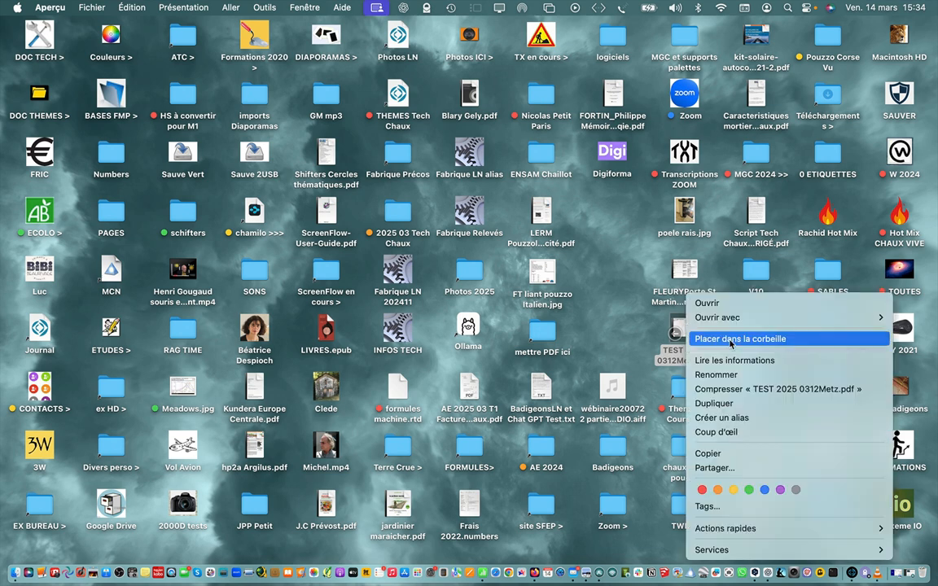
{"action": "left_click", "coordinate": [731, 340]}
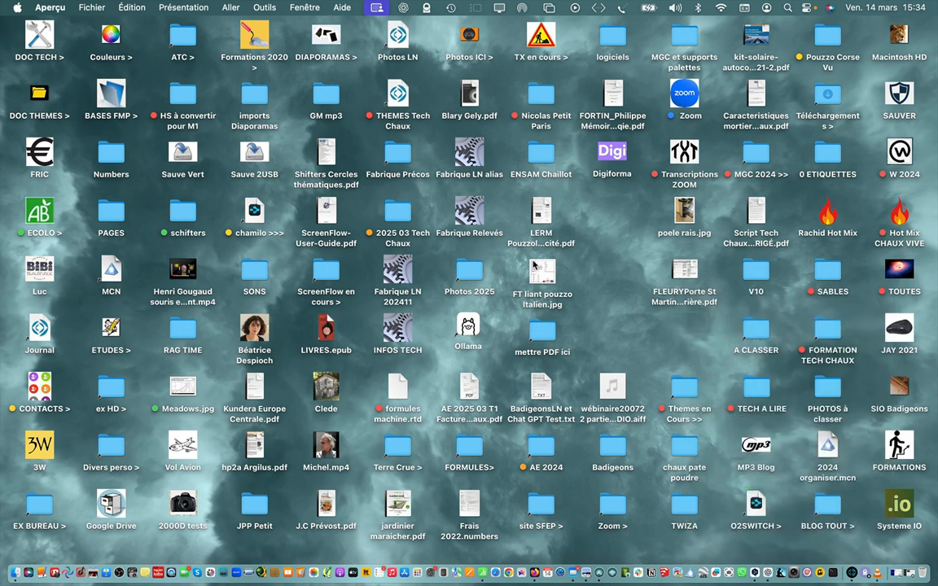
{"action": "key", "text": "ctrl+Left"}
{"action": "key", "text": "ctrl+Left"}
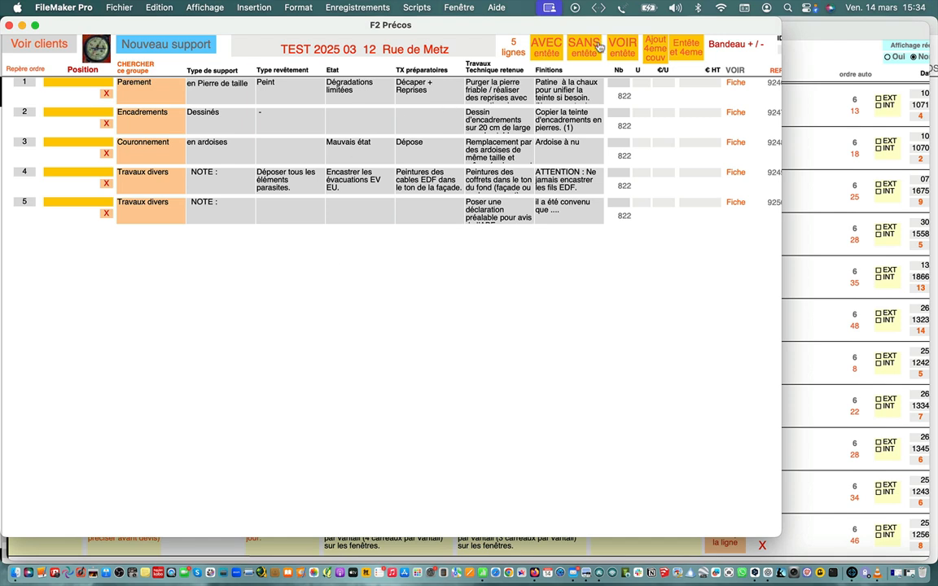
Export the préco list with its header page, without the lexicon, as "fcd.pdf" in the Bureau folder
{"action": "left_click", "coordinate": [551, 54]}
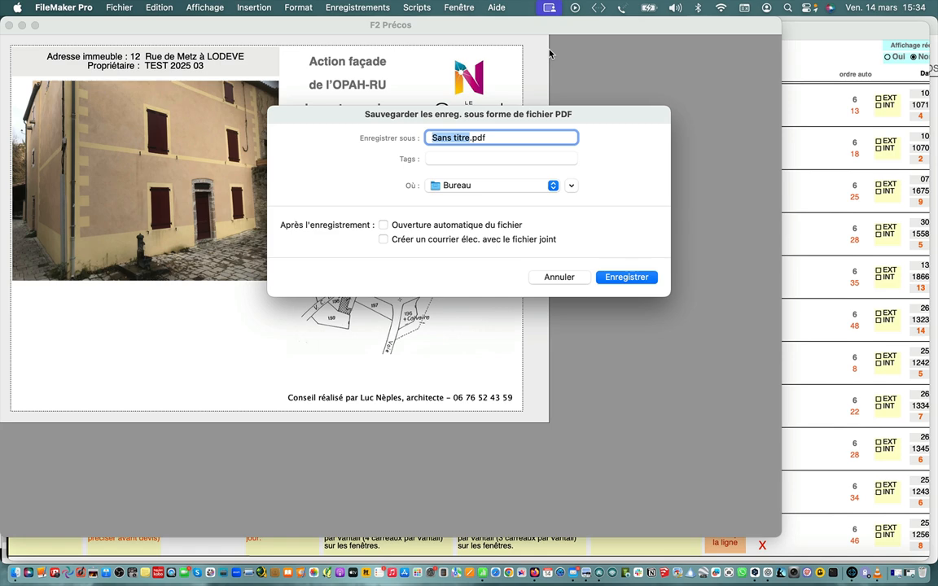
{"action": "type", "text": "fco"}
{"action": "key", "text": "BackSpace"}
{"action": "key", "text": "BackSpace"}
{"action": "key", "text": "BackSpace"}
{"action": "type", "text": "fco"}
{"action": "left_click", "coordinate": [633, 277]}
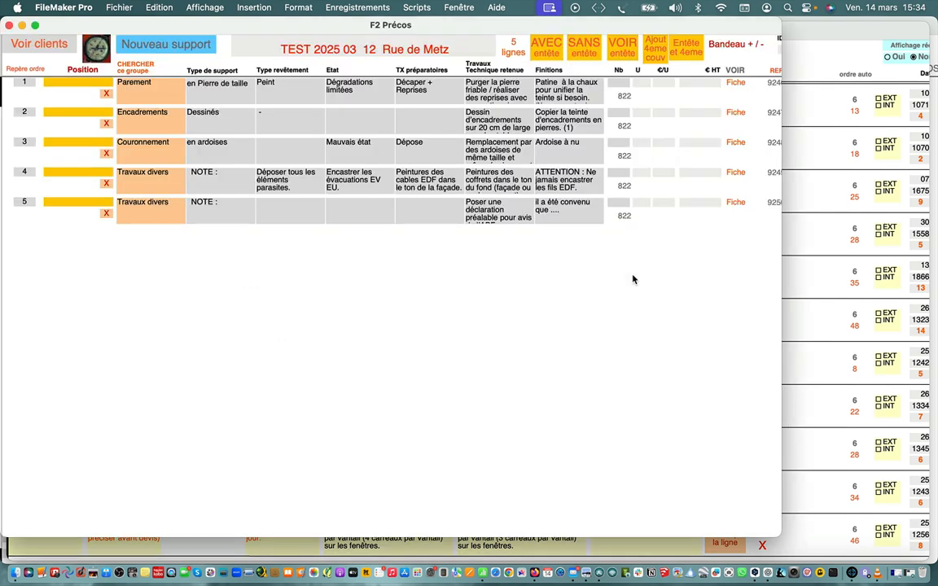
Open "fcd.pdf" from the desktop and examine its header page, diagnostic and prescriptions table, and page footer
{"action": "key", "text": "ctrl+Right"}
{"action": "key", "text": "ctrl+Right"}
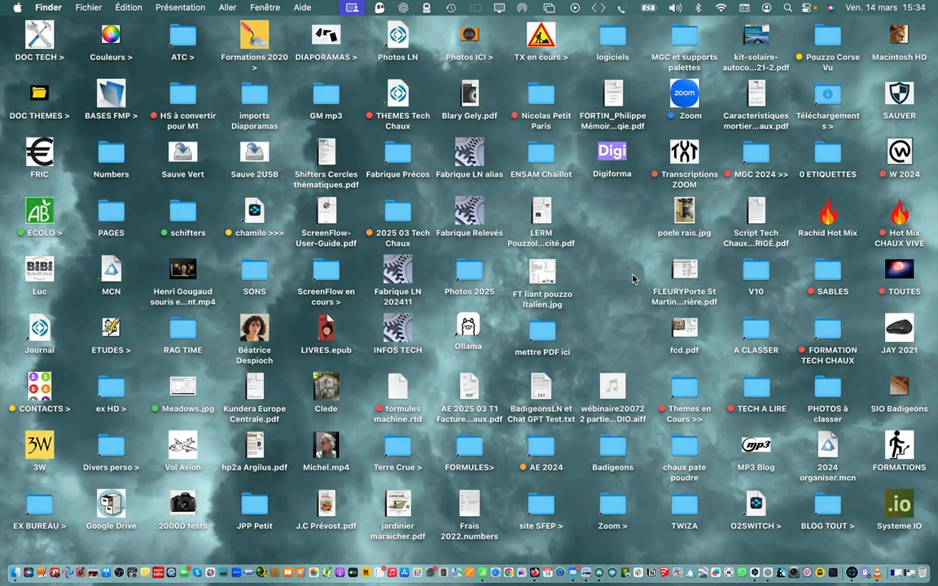
{"action": "double_click", "coordinate": [683, 332]}
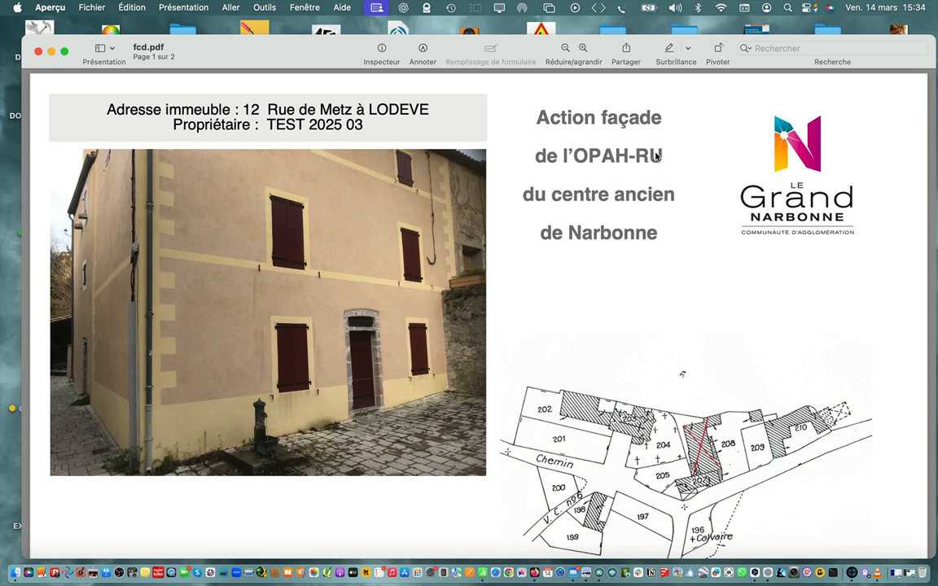
{"action": "scroll", "coordinate": [604, 189], "scroll_direction": "down", "scroll_amount": 5}
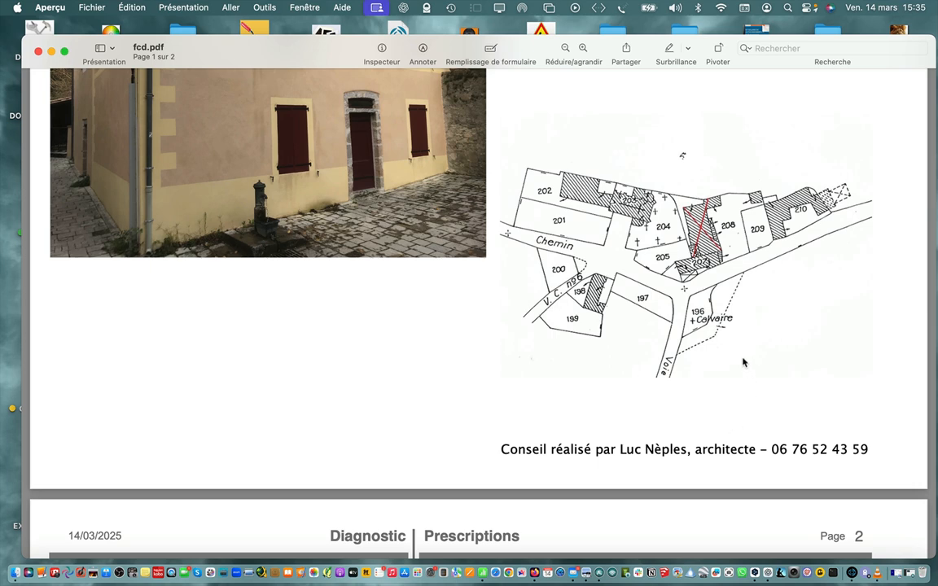
{"action": "scroll", "coordinate": [768, 342], "scroll_direction": "down", "scroll_amount": 10}
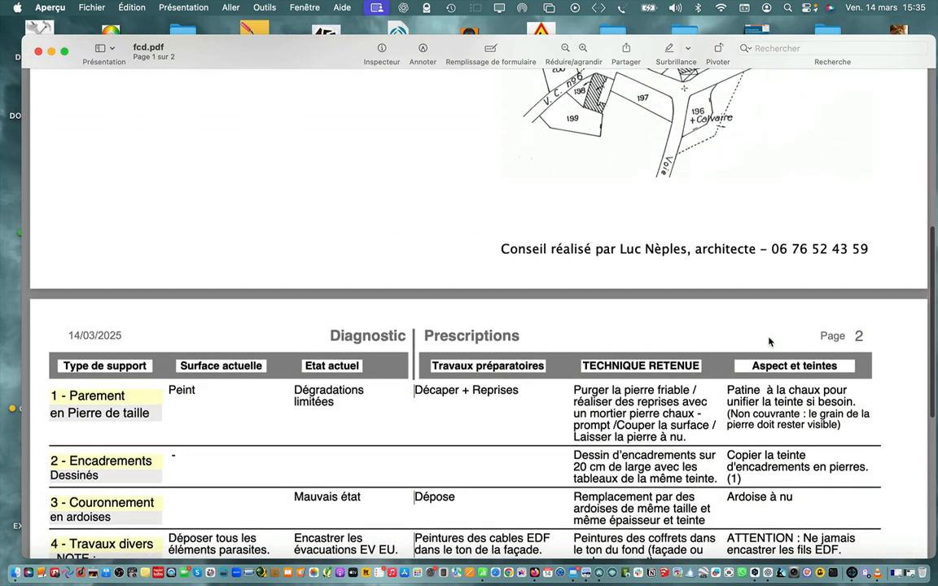
{"action": "scroll", "coordinate": [769, 342], "scroll_direction": "down", "scroll_amount": 5}
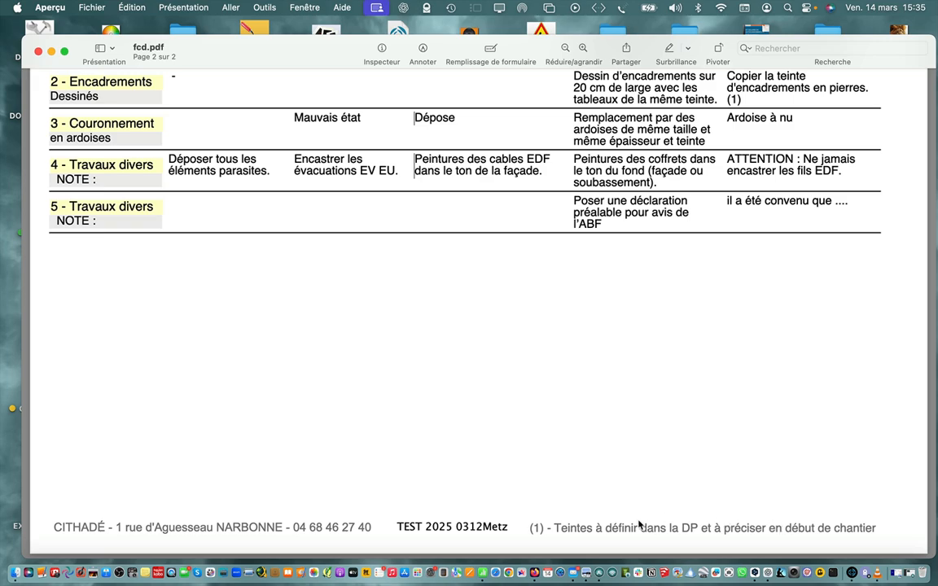
{"action": "scroll", "coordinate": [640, 526], "scroll_direction": "up", "scroll_amount": 15}
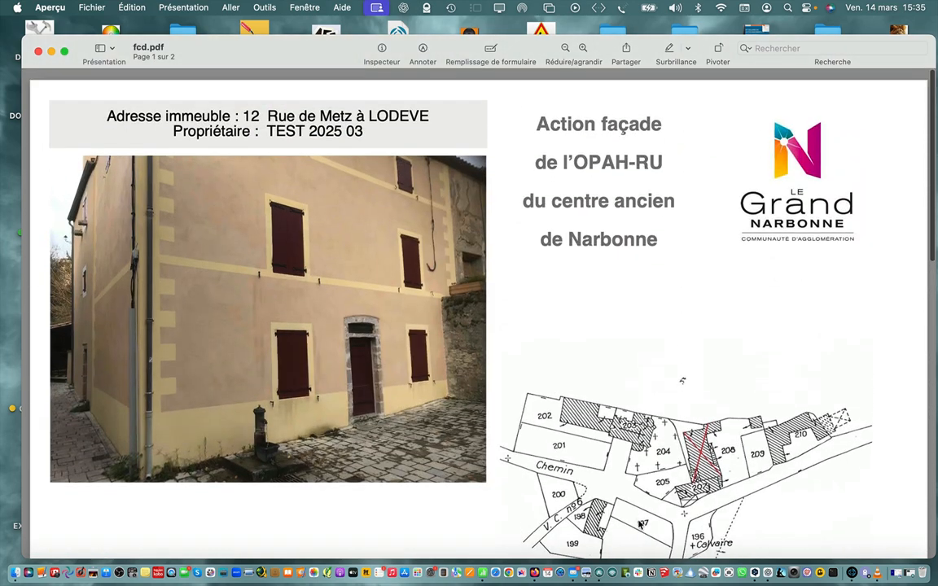
{"action": "scroll", "coordinate": [639, 525], "scroll_direction": "down", "scroll_amount": 2}
{"action": "scroll", "coordinate": [639, 525], "scroll_direction": "up", "scroll_amount": 1}
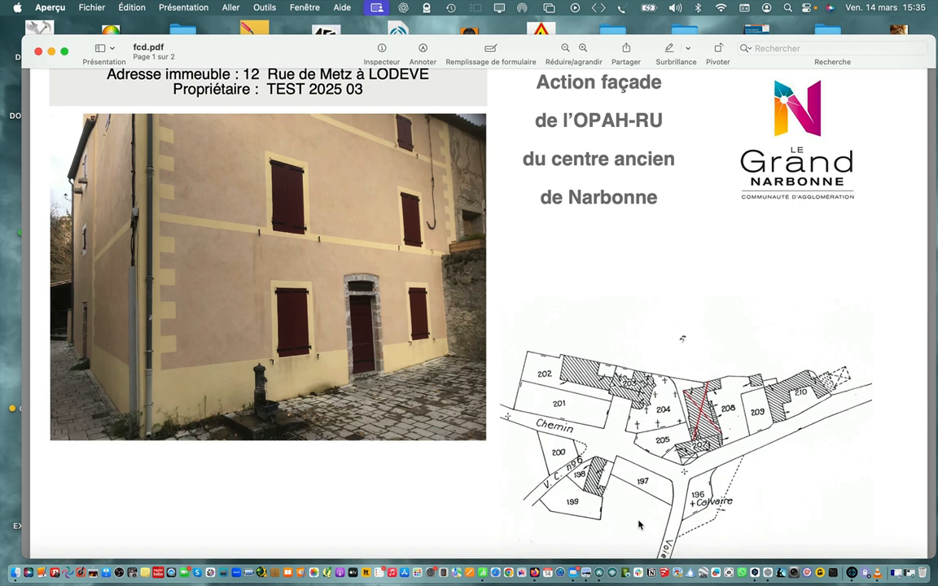